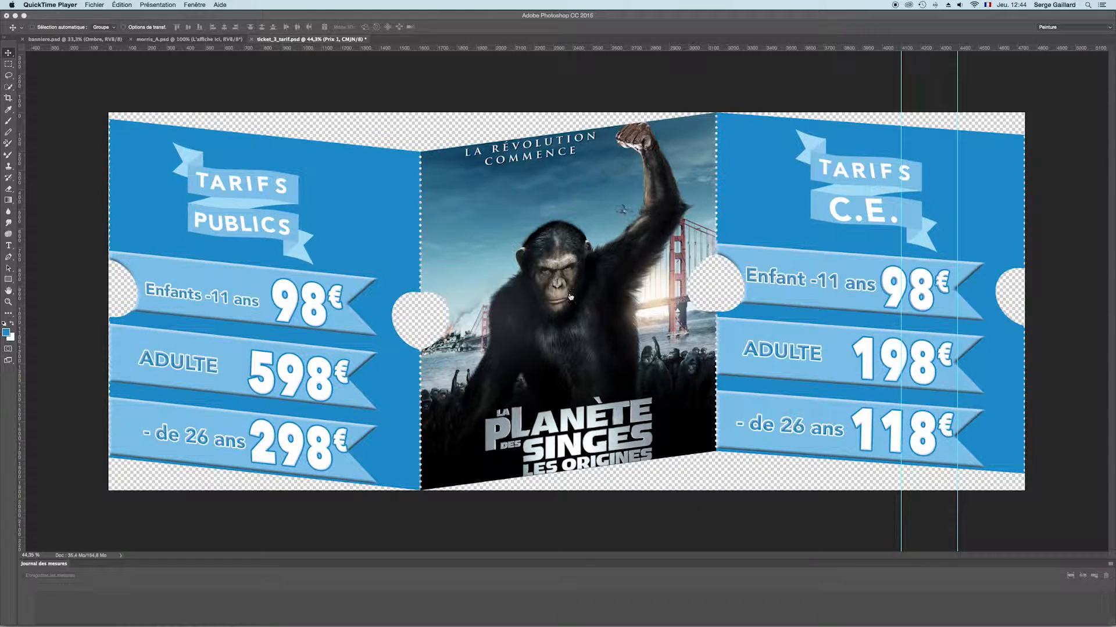
Step: Switch to Illustrator and duplicate the topmost 24€ token into the empty area to its right
key("super+Tab")
key("super+Tab")
key("super+Tab")
key("super+Tab")
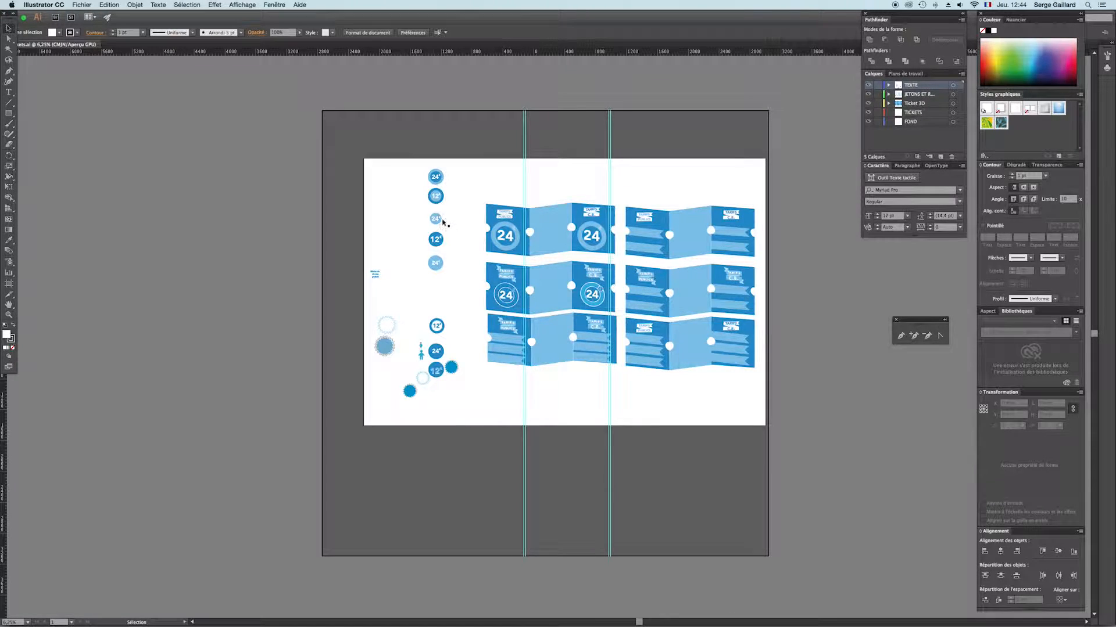
key("super+plus")
key("super+plus")
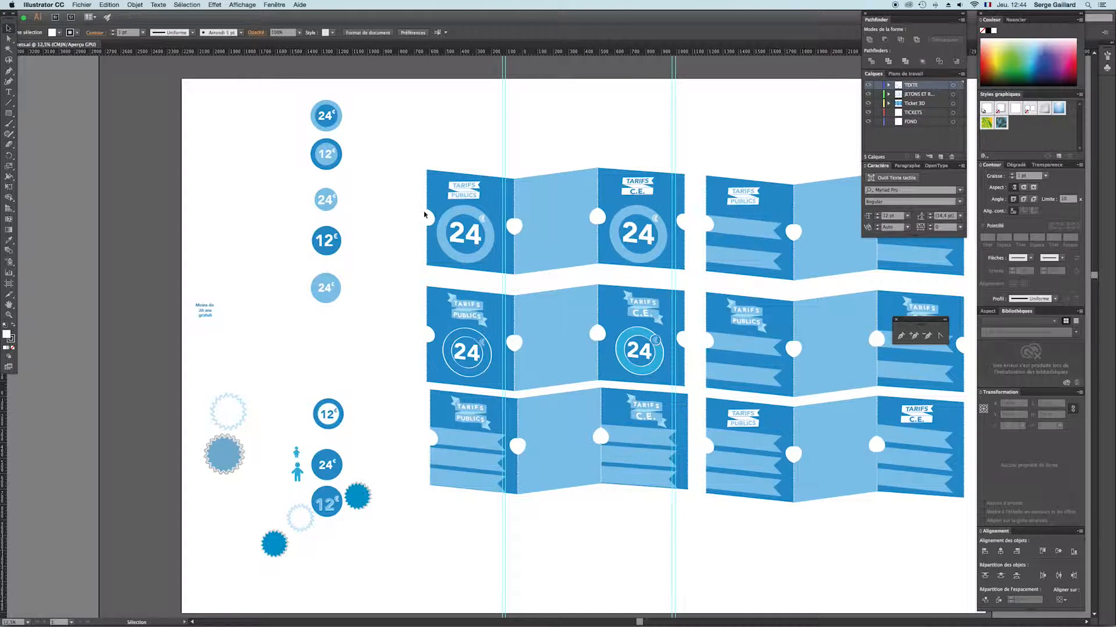
left_click(334, 124)
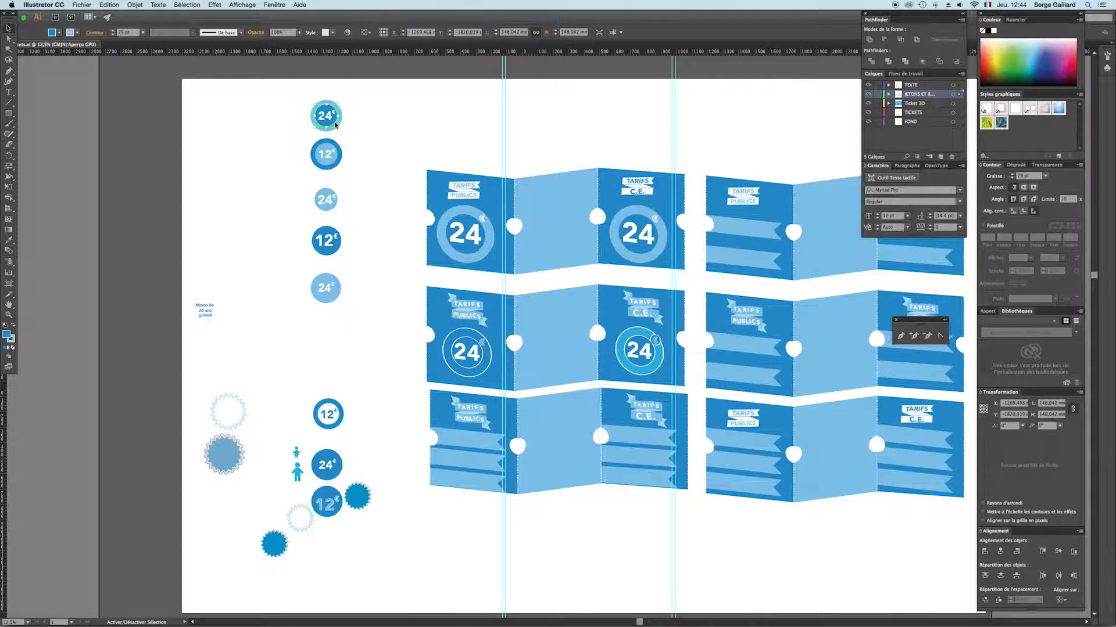
left_click_drag(361, 129, 426, 120)
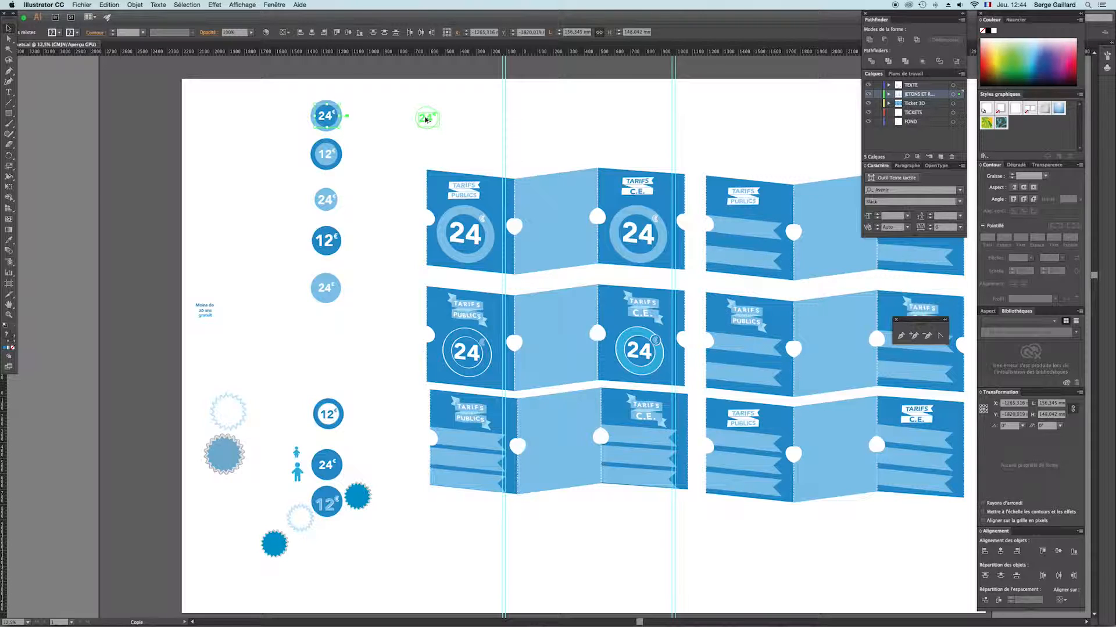
mouse_move(426, 120)
left_mouse_down()
mouse_move(403, 120)
mouse_move(444, 124)
mouse_move(448, 143)
mouse_move(416, 103)
mouse_move(368, 157)
mouse_move(267, 175)
mouse_move(386, 174)
mouse_move(439, 111)
mouse_move(415, 118)
mouse_move(385, 175)
mouse_move(378, 166)
mouse_move(261, 184)
mouse_move(479, 117)
mouse_move(368, 118)
mouse_move(431, 119)
left_mouse_up()
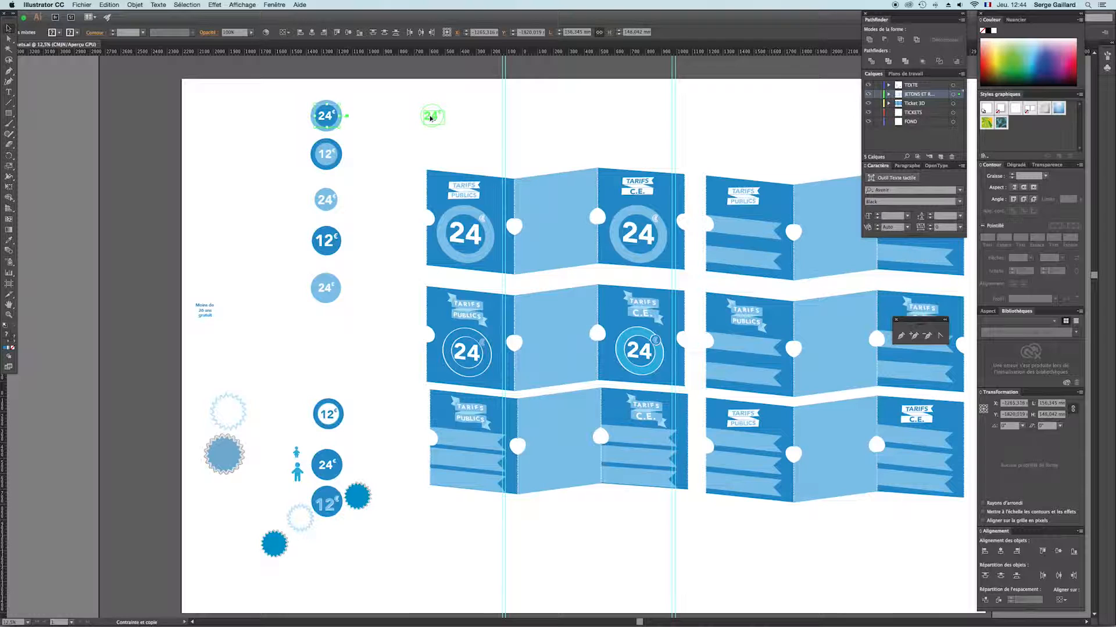
left_click_drag(431, 118, 431, 119)
left_click(381, 162)
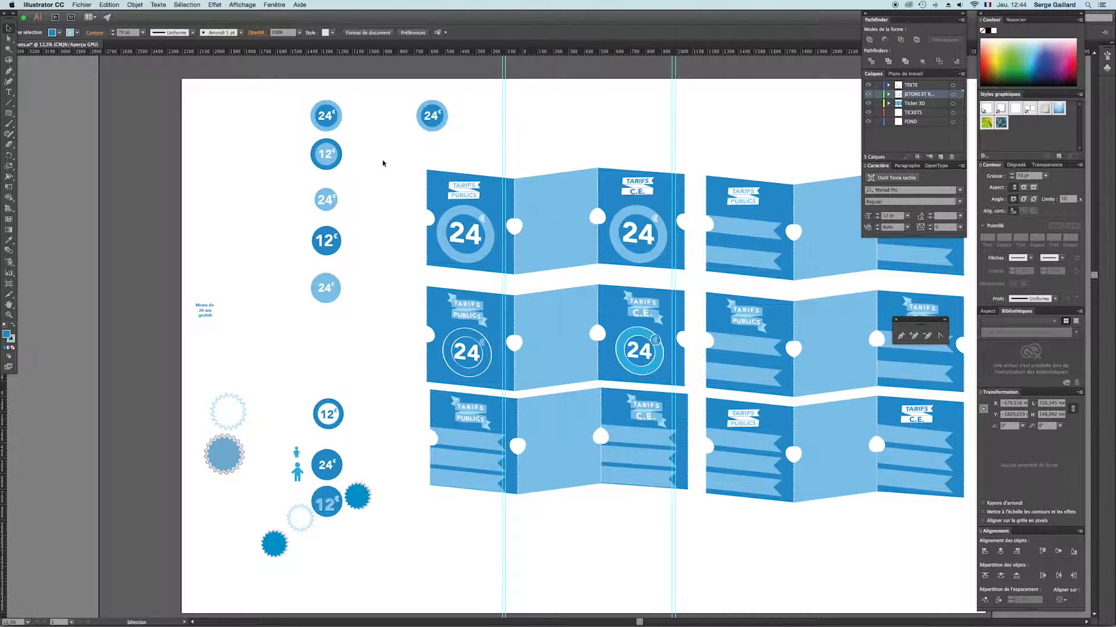
Step: Set the stroke colour of the duplicated 24€ token's circle to yellow
left_click(430, 119)
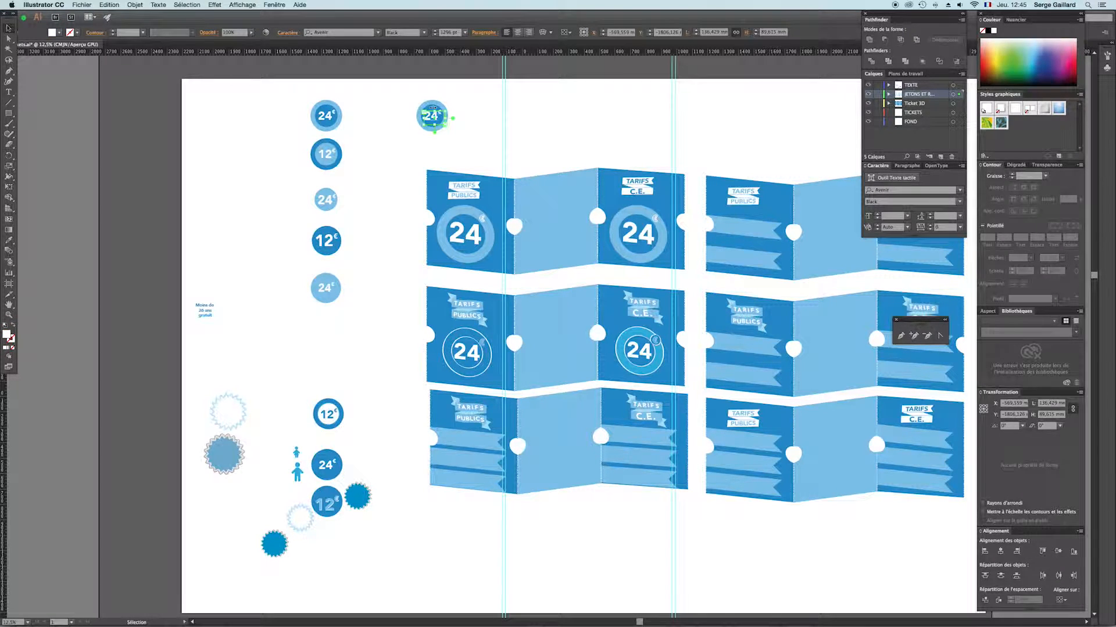
left_click(443, 108)
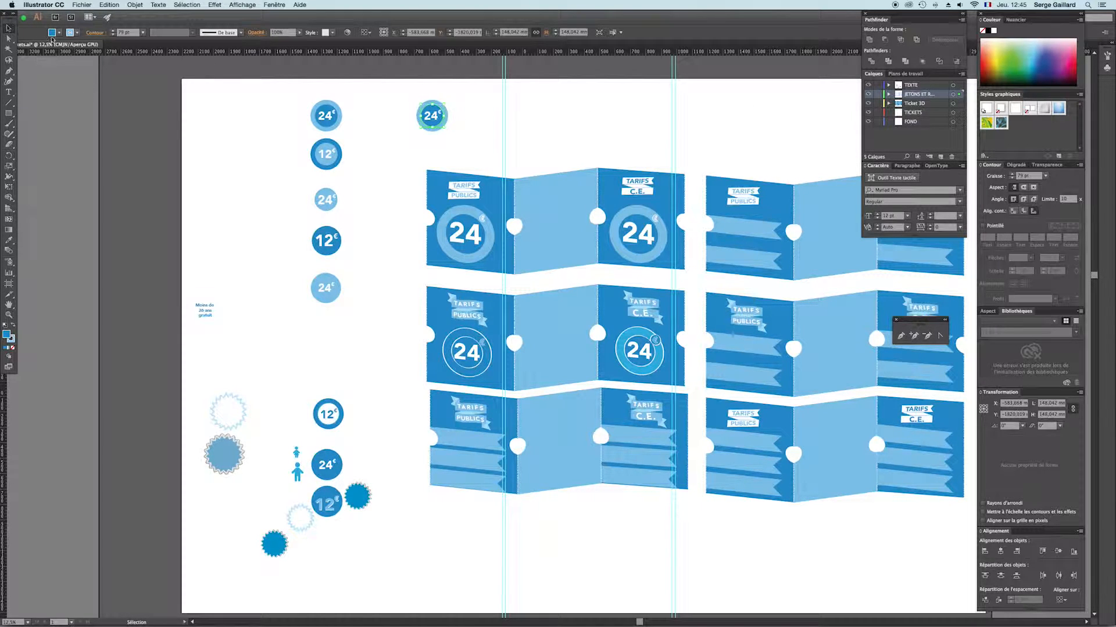
left_click(76, 34)
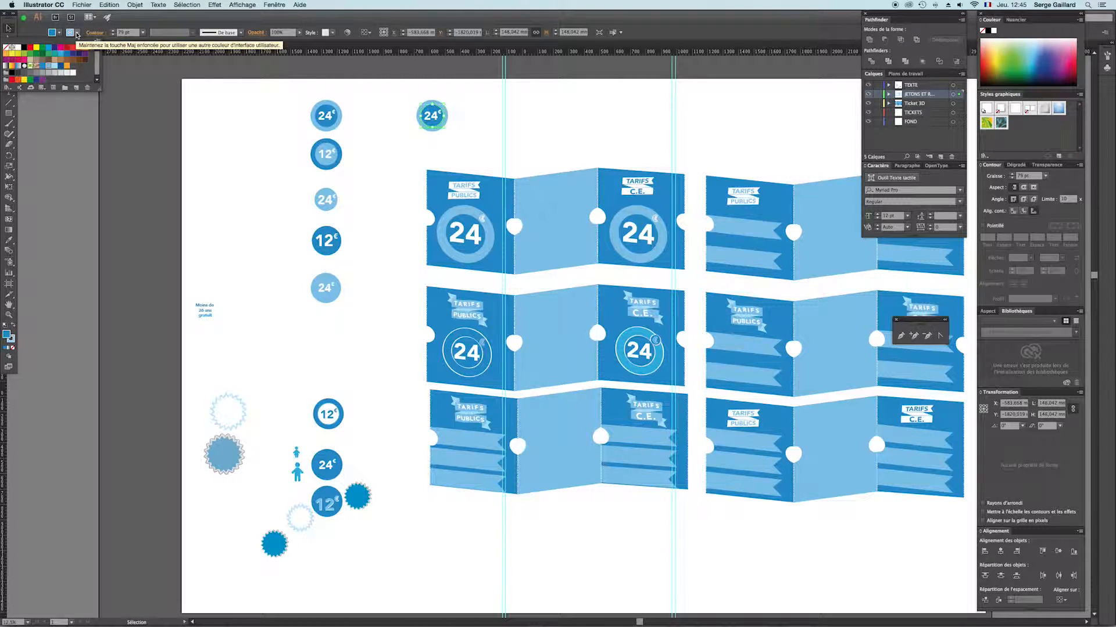
left_click(37, 48)
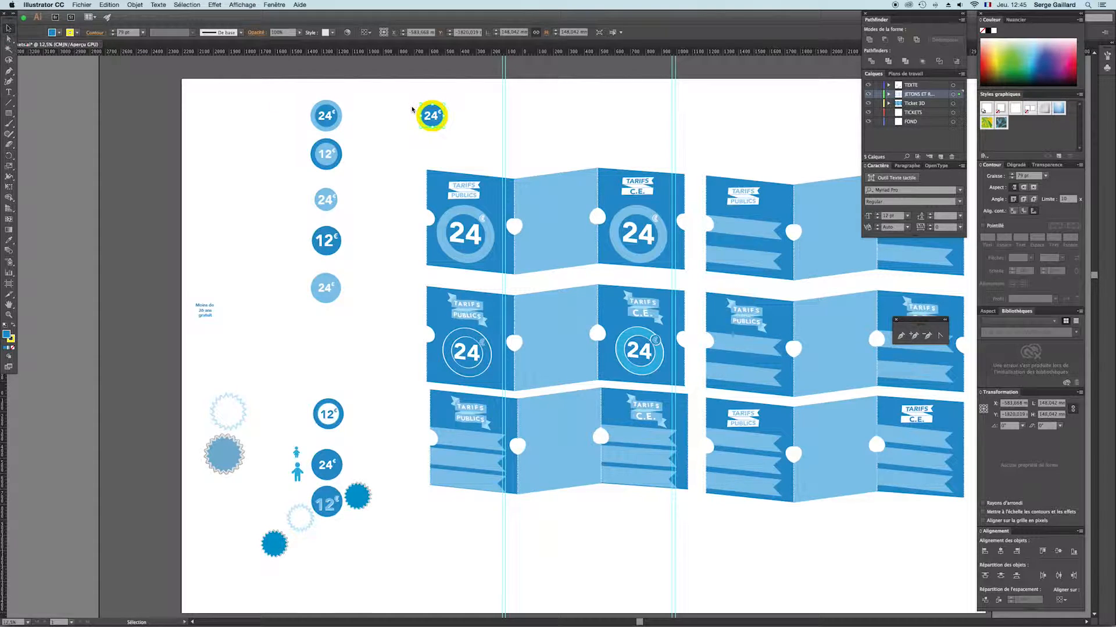
left_click_drag(468, 137, 391, 92)
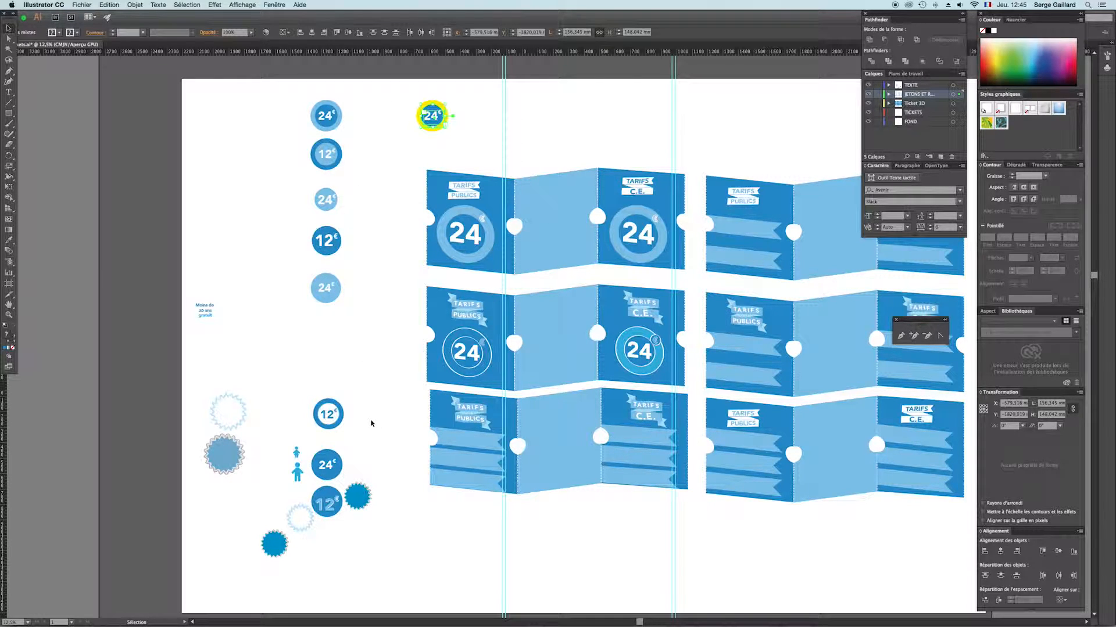
Step: Copy the blue starburst beside the lowest 12€ token and switch to Photoshop
left_click(372, 470)
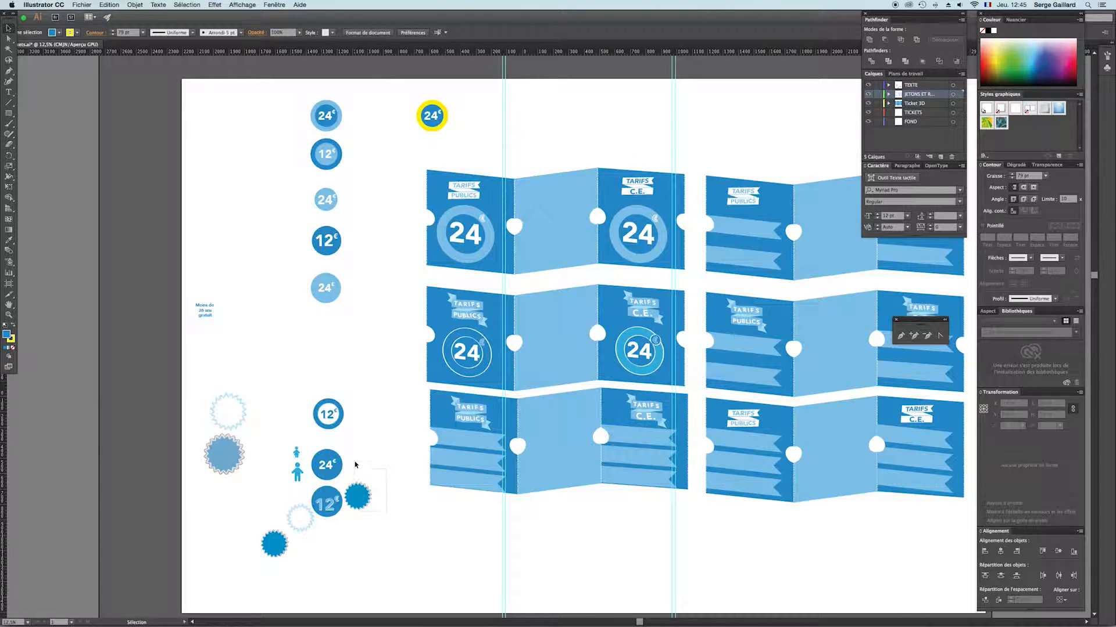
left_click_drag(355, 465, 355, 465)
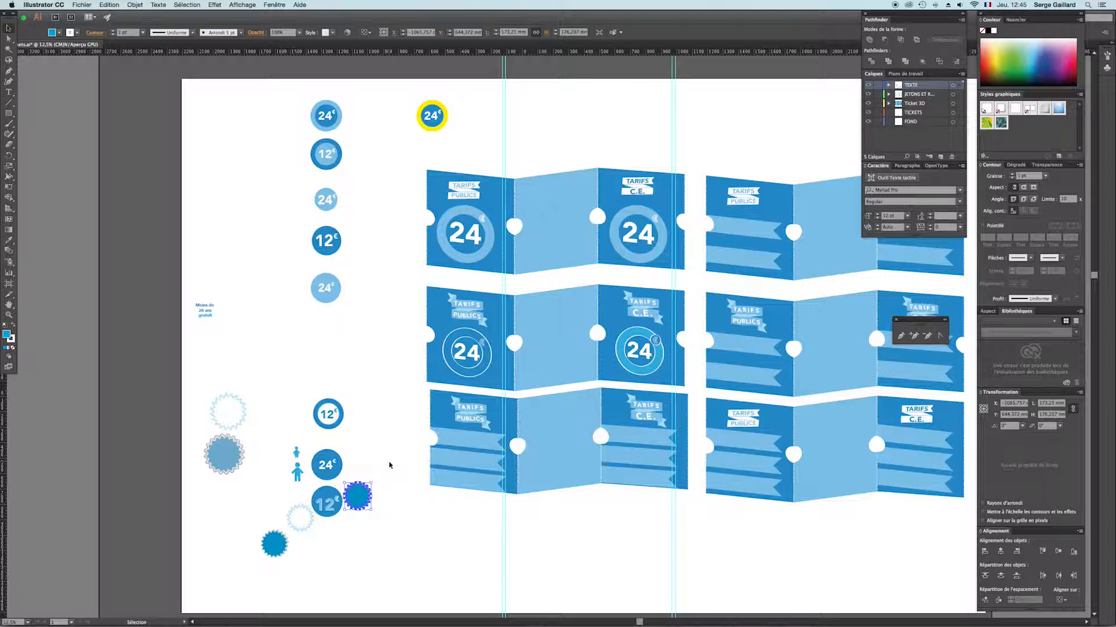
left_click(389, 555)
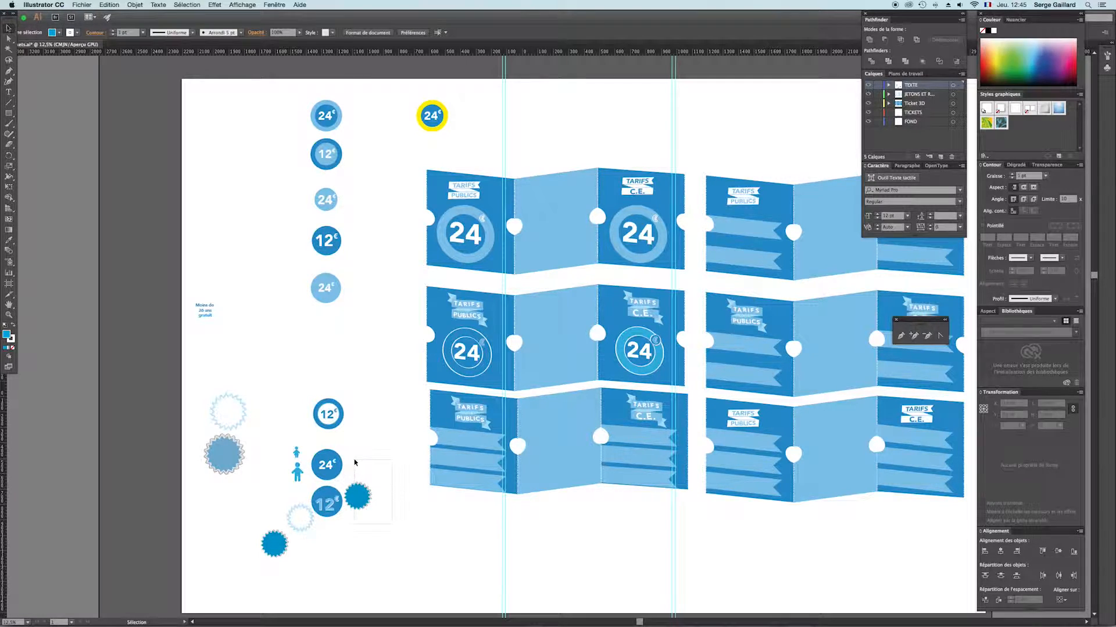
left_click(356, 491)
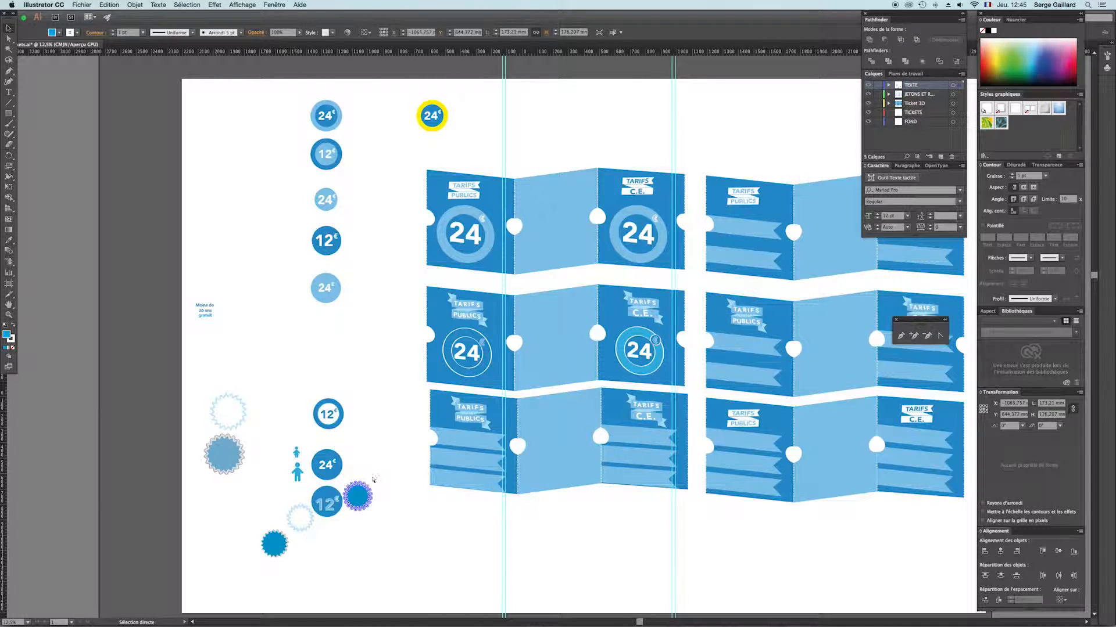
key("super+Tab")
key("super+Tab")
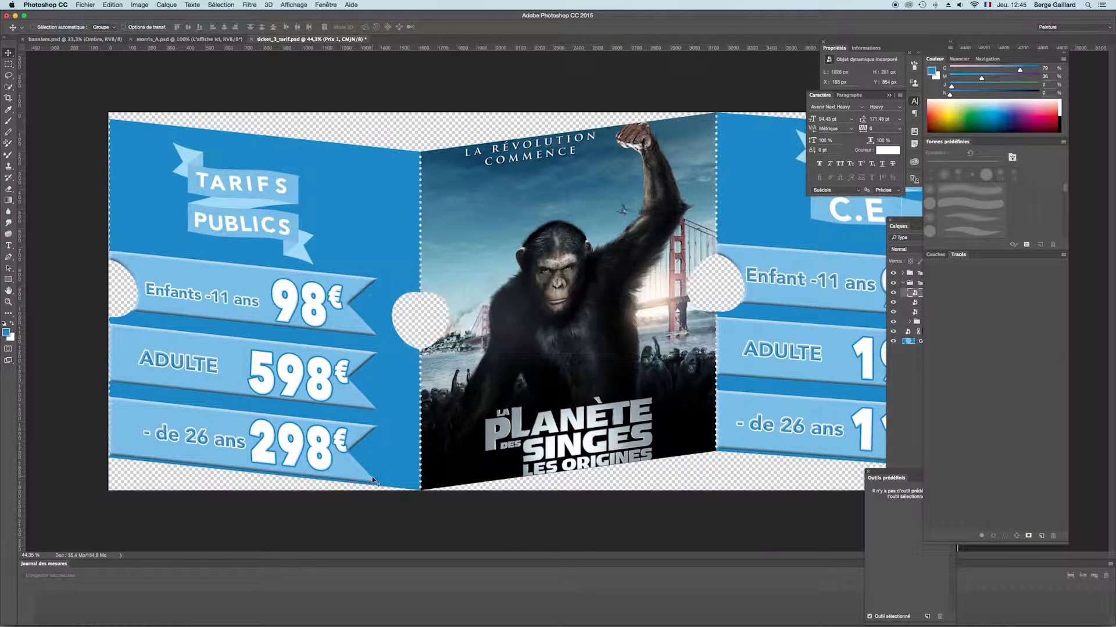
Step: Paste the starburst as pixels above the Tarifs publics group and place it beside the TARIFS PUBLICS ribbon
left_click(917, 413)
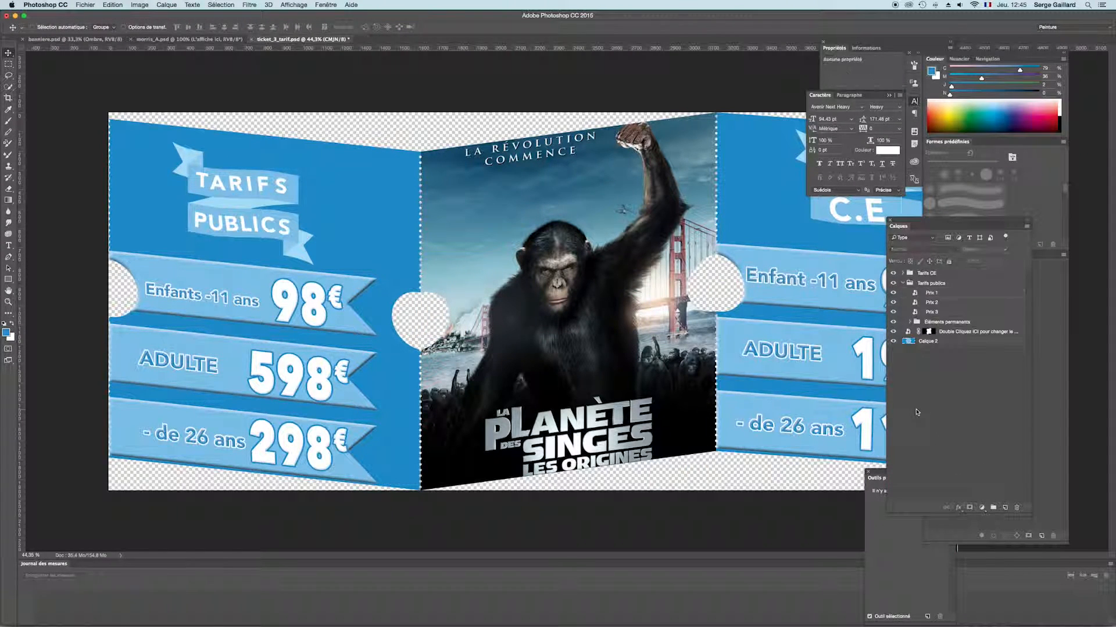
left_click(932, 286)
key("super+v")
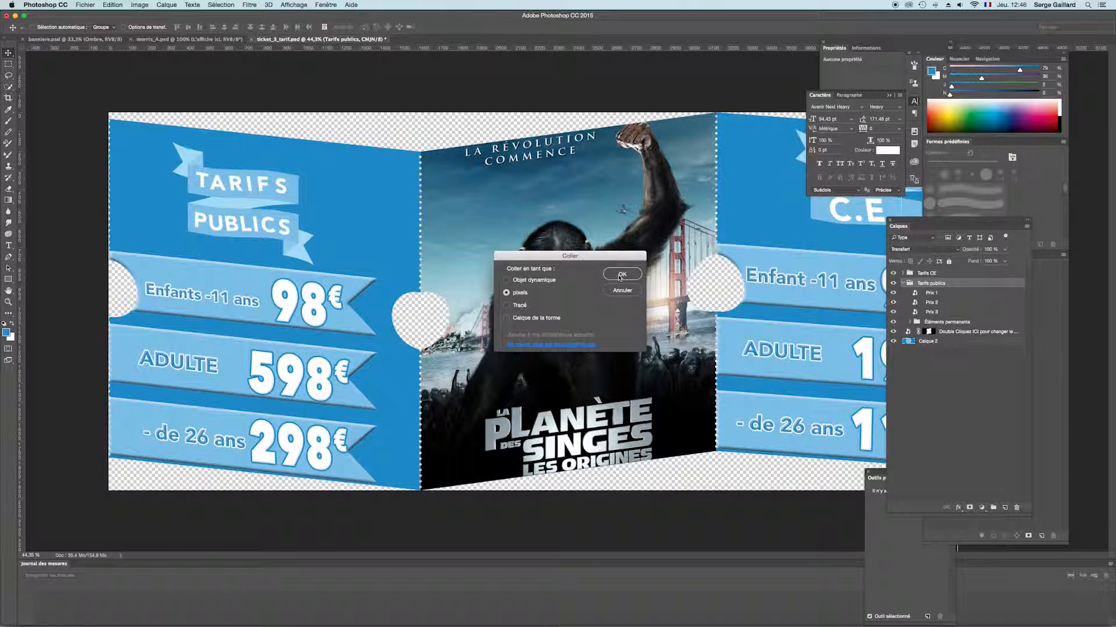
left_click(620, 275)
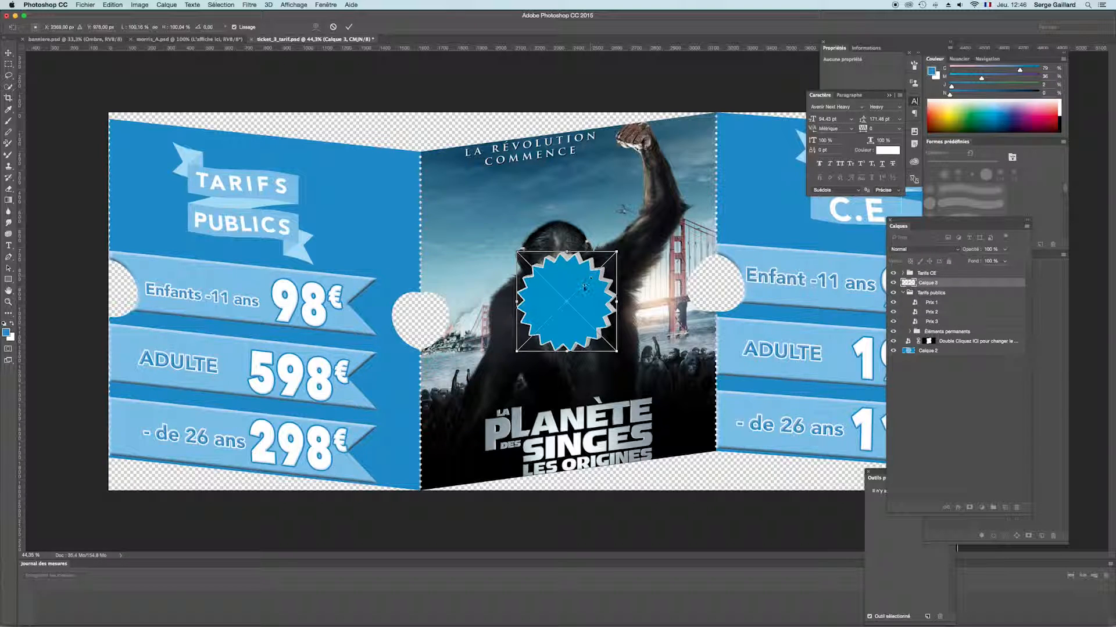
left_click_drag(583, 303, 381, 201)
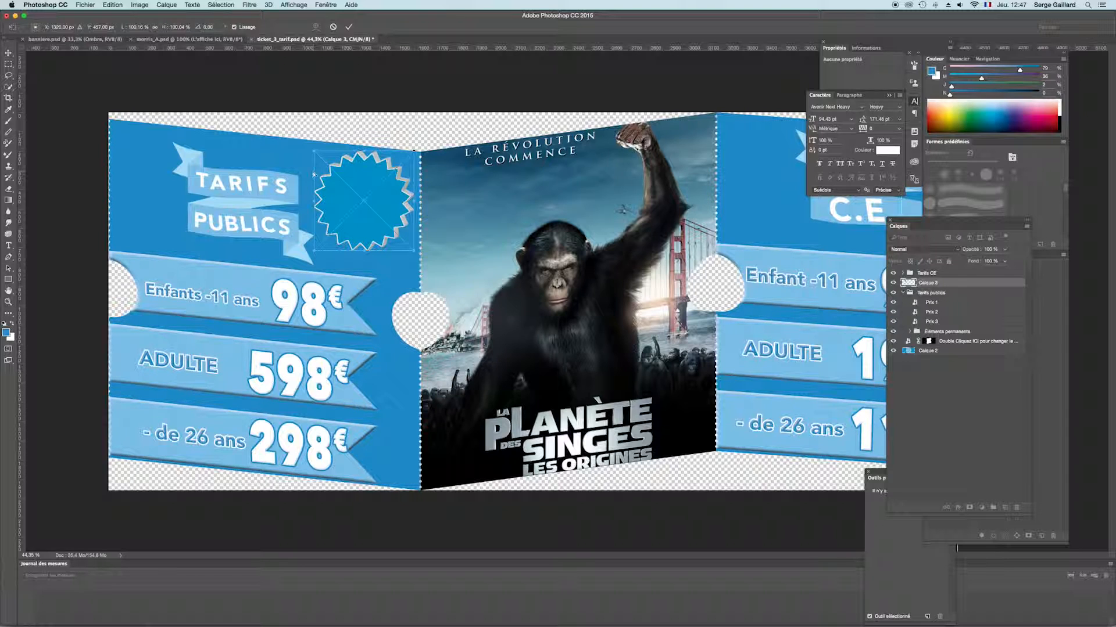
left_click_drag(313, 173, 313, 164)
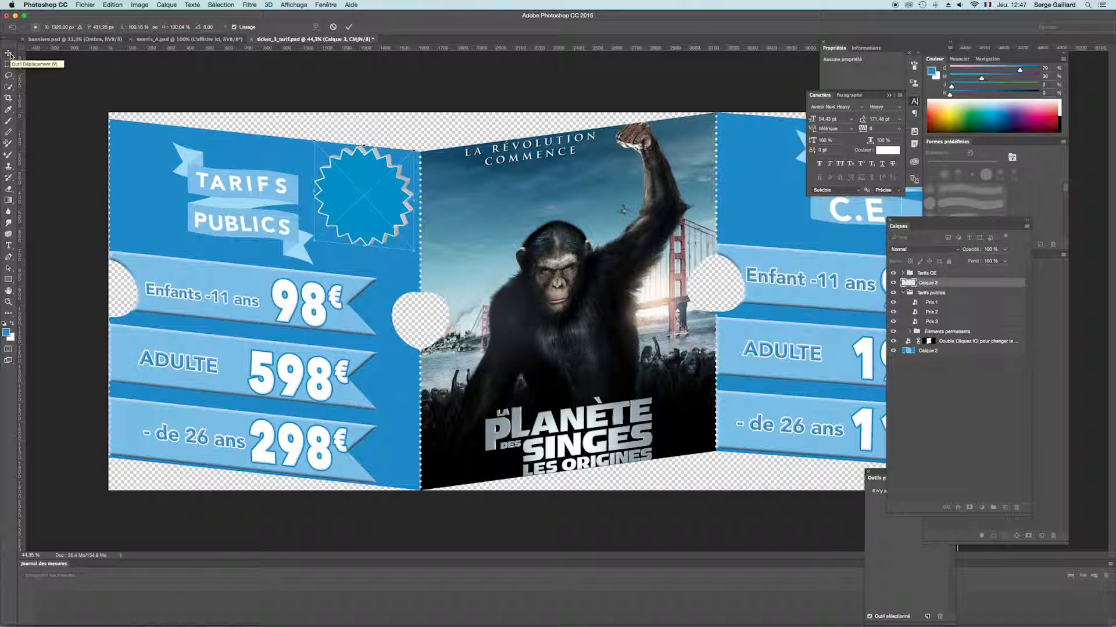
left_click(10, 54)
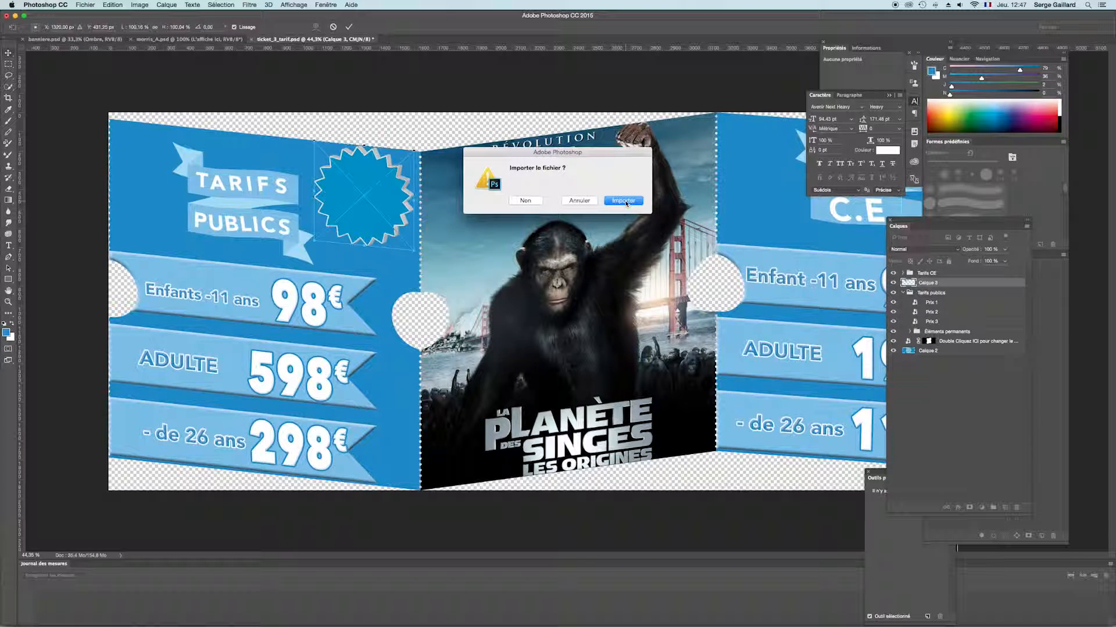
left_click(625, 203)
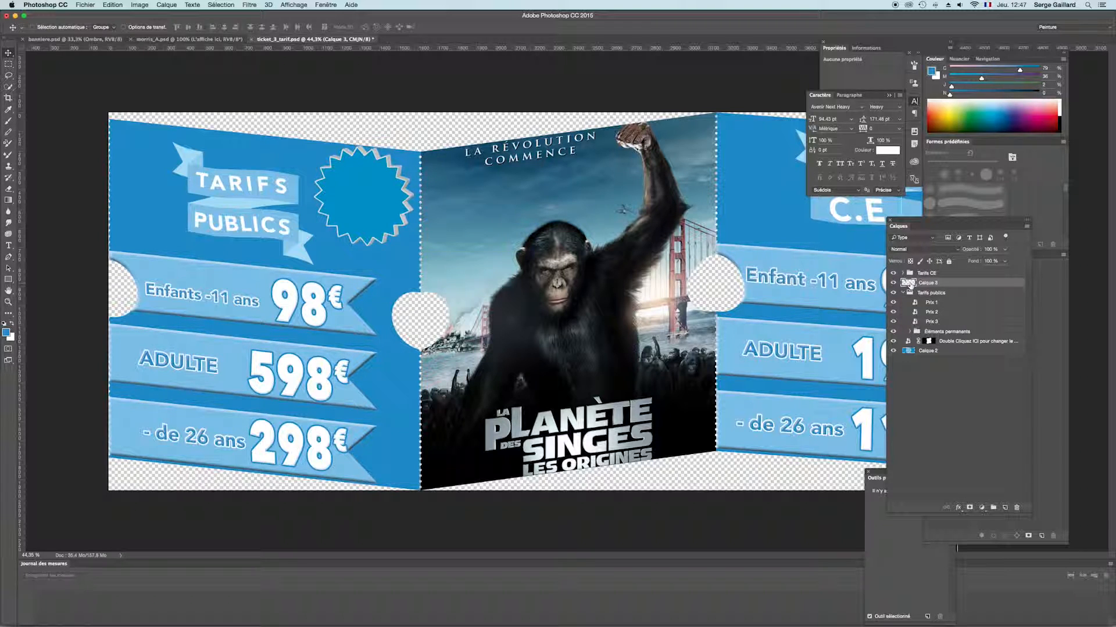
Step: Rename the starburst layer as "Pastille promo" and nudge the starburst slightly lower
double_click(929, 283)
type("c")
type("r")
type("stille promo")
key("Return")
left_click_drag(372, 206, 369, 213)
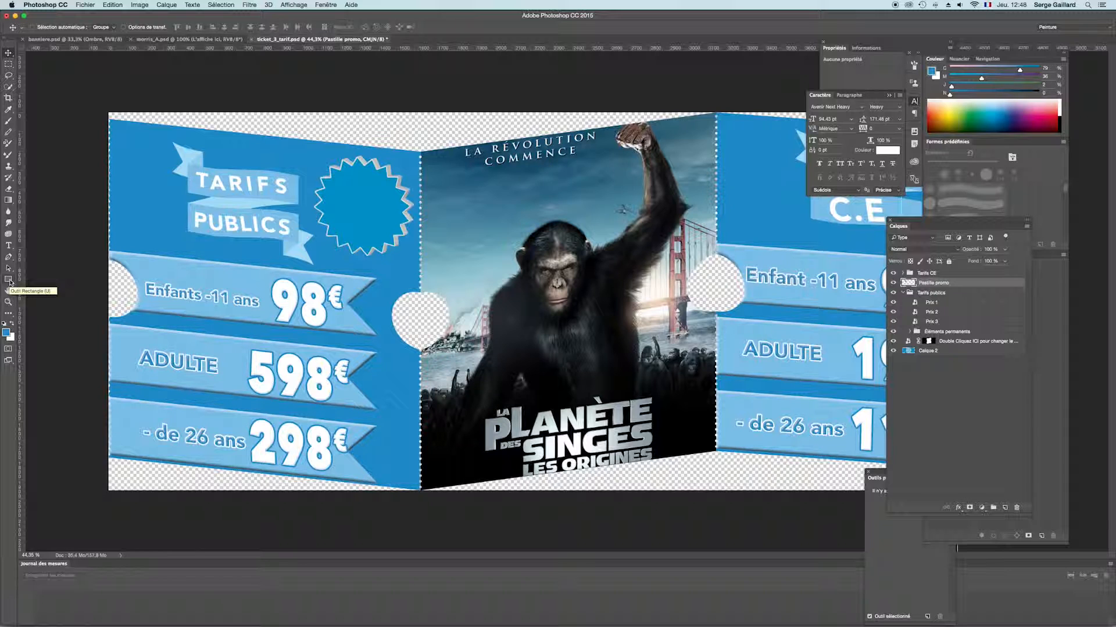
Step: Draw a rectangle shape of about 360 × 418 px over the starburst and convert its layer to a smart object
left_click(9, 280)
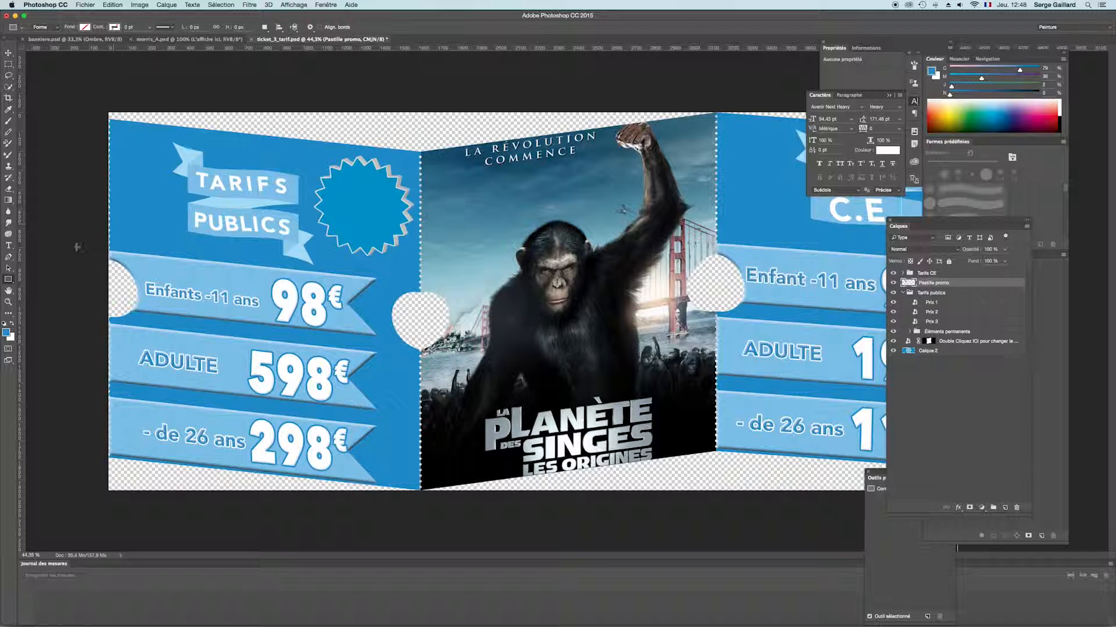
left_click_drag(328, 167, 397, 248)
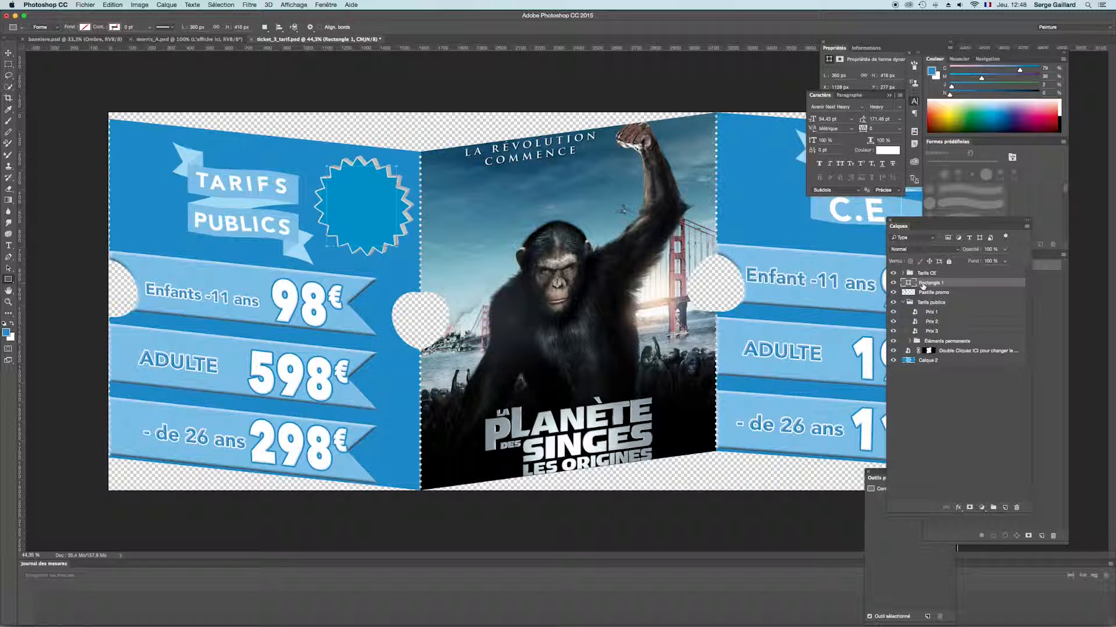
right_click(924, 284)
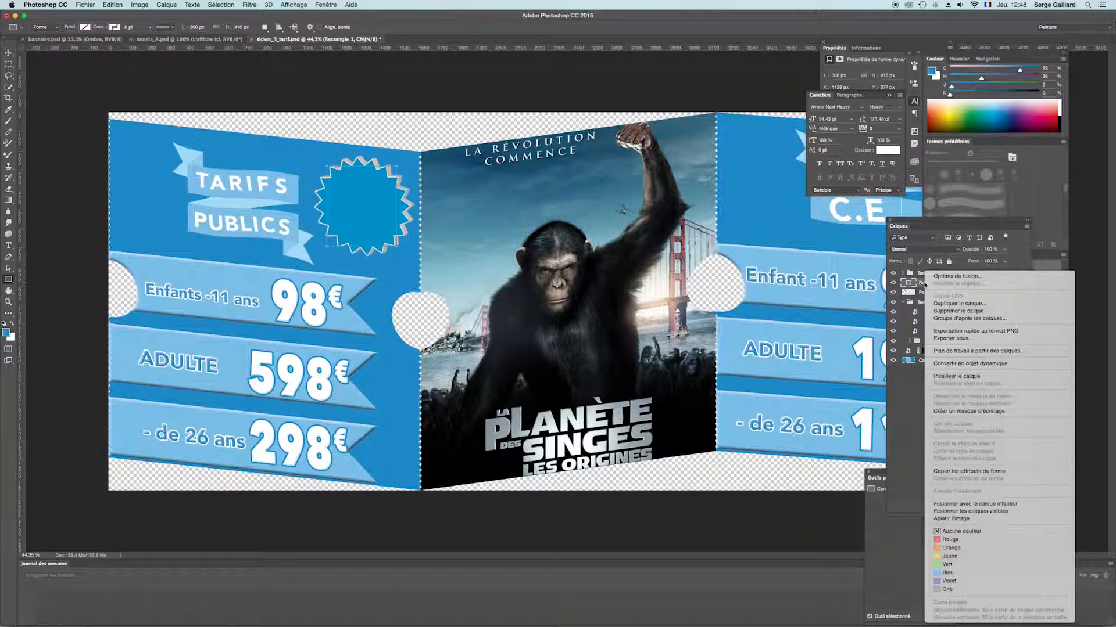
left_click(962, 365)
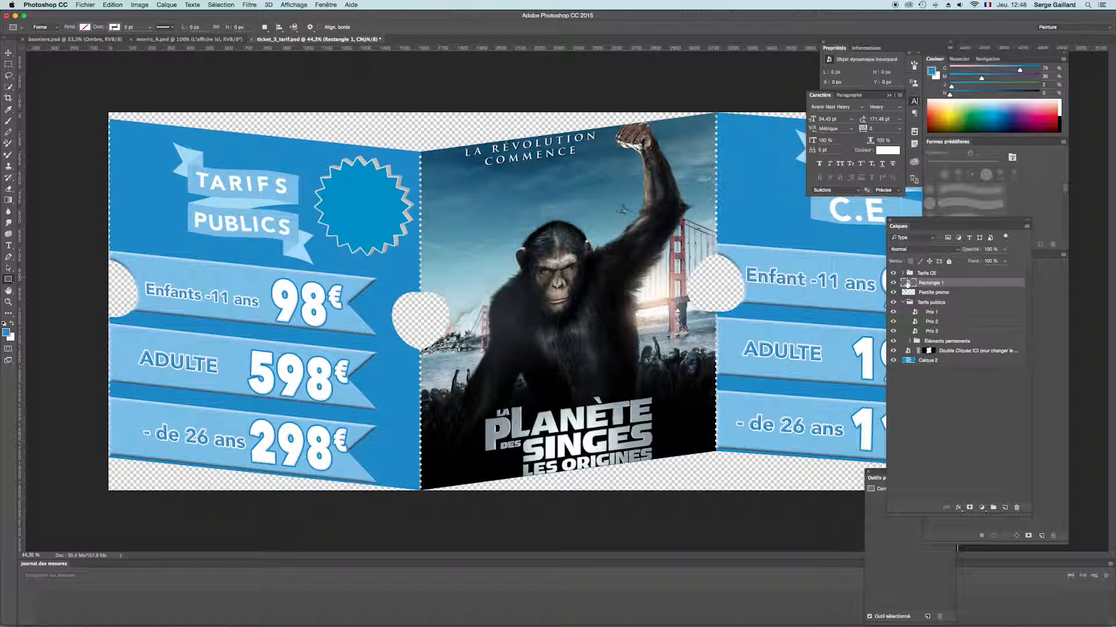
Step: Open the rectangle's smart object and fill a rectangular selection with the blue foreground colour on a new layer
double_click(907, 284)
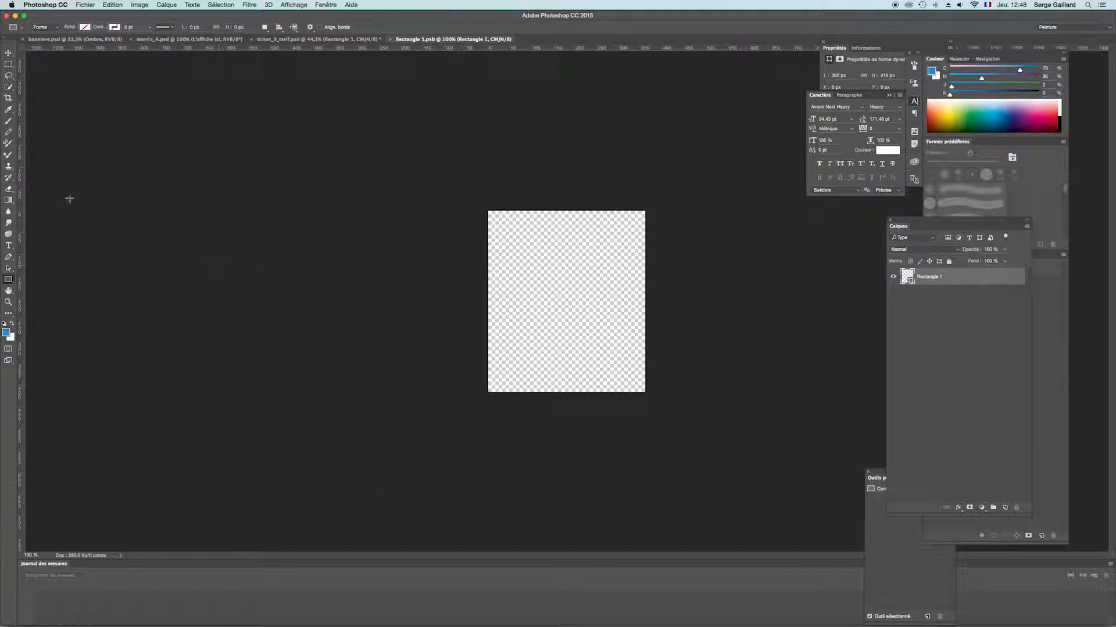
left_click(8, 246)
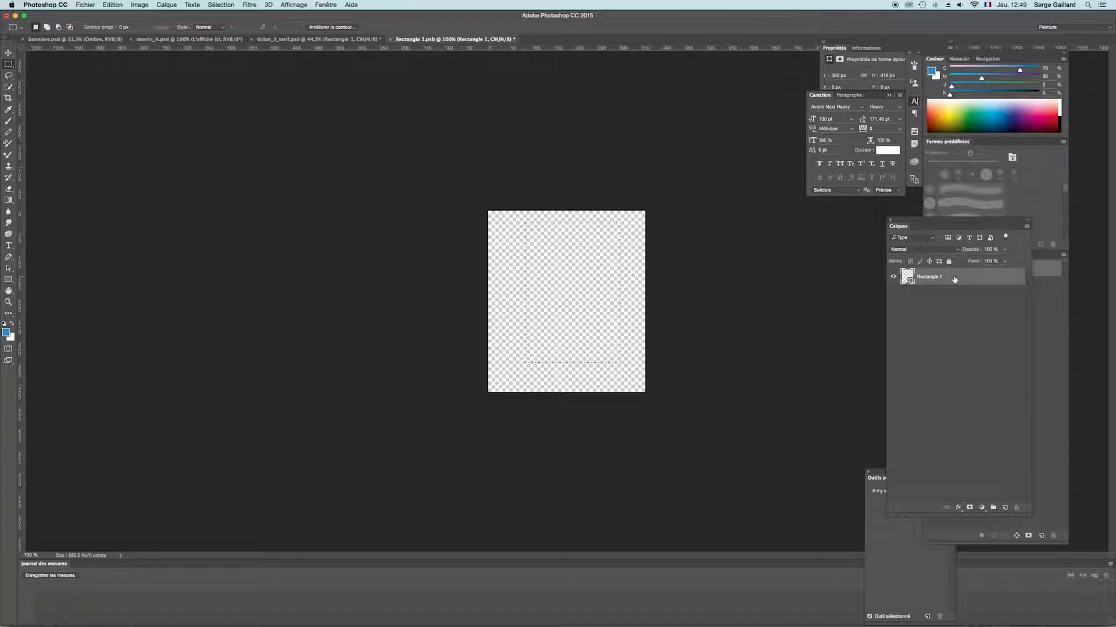
left_click(1005, 508)
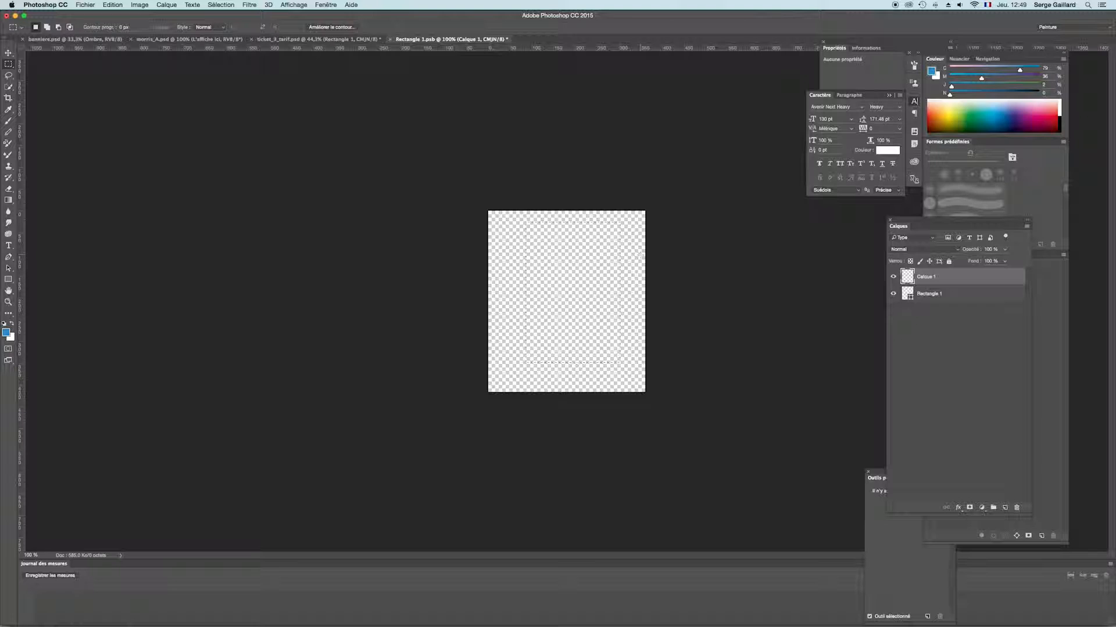
key("alt+BackSpace")
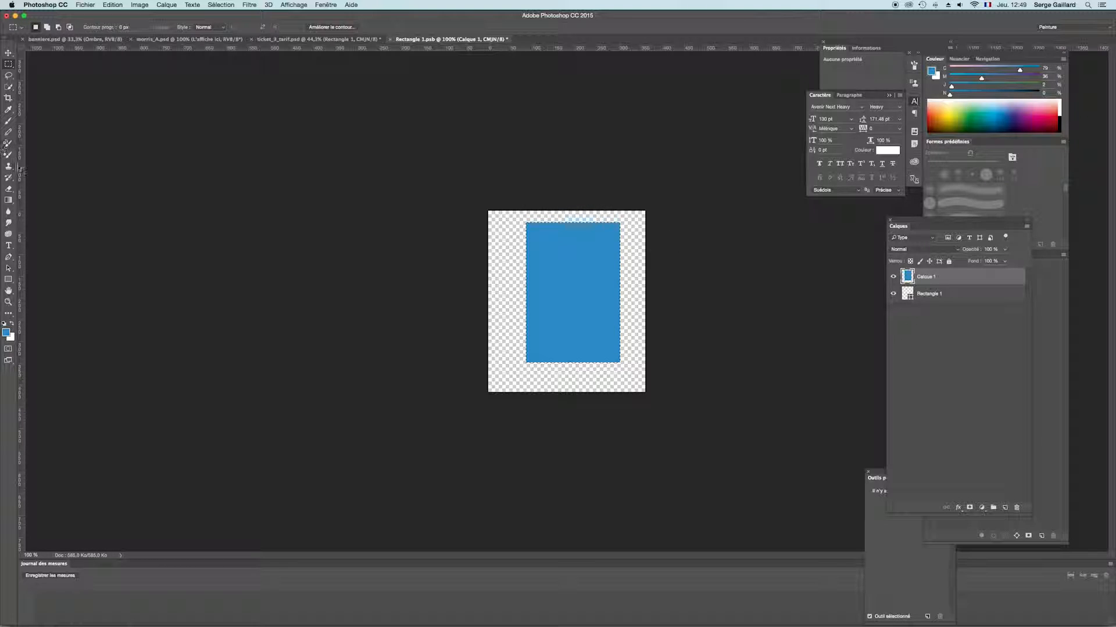
Step: Add the white text "texte" over the blue rectangle and move it down and to the right
left_click(8, 246)
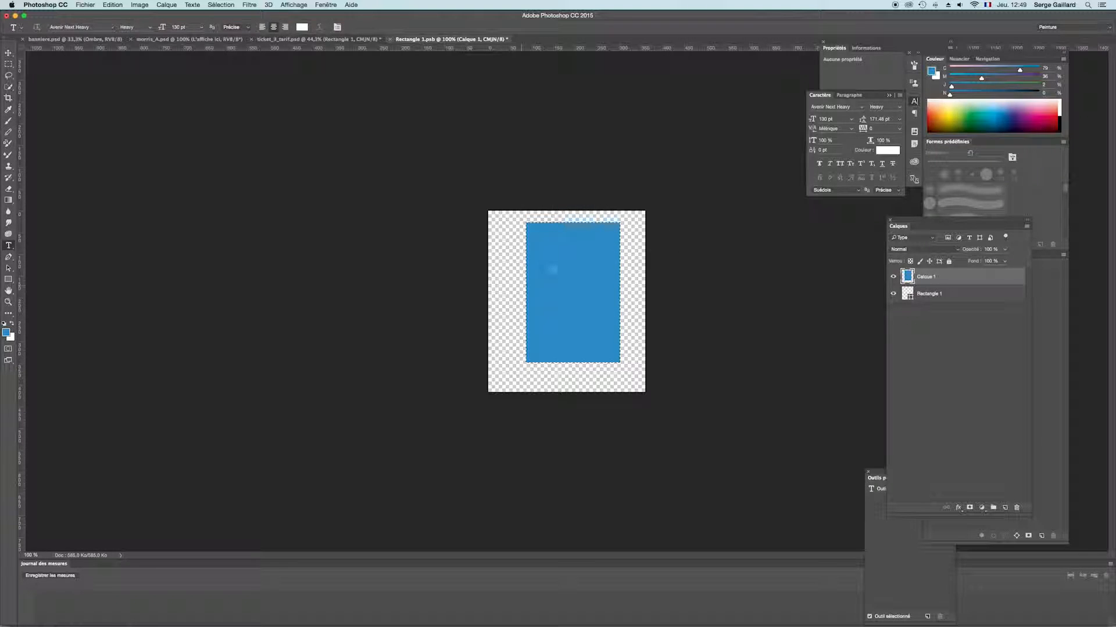
left_click(553, 272)
type("texte")
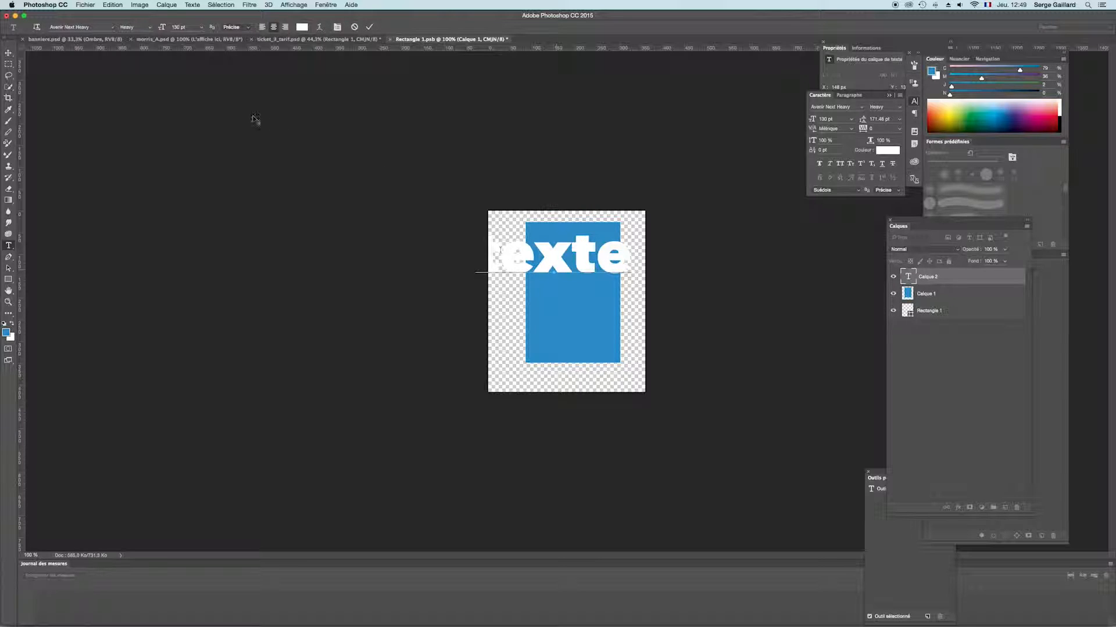
left_click(9, 52)
left_click_drag(559, 261, 572, 280)
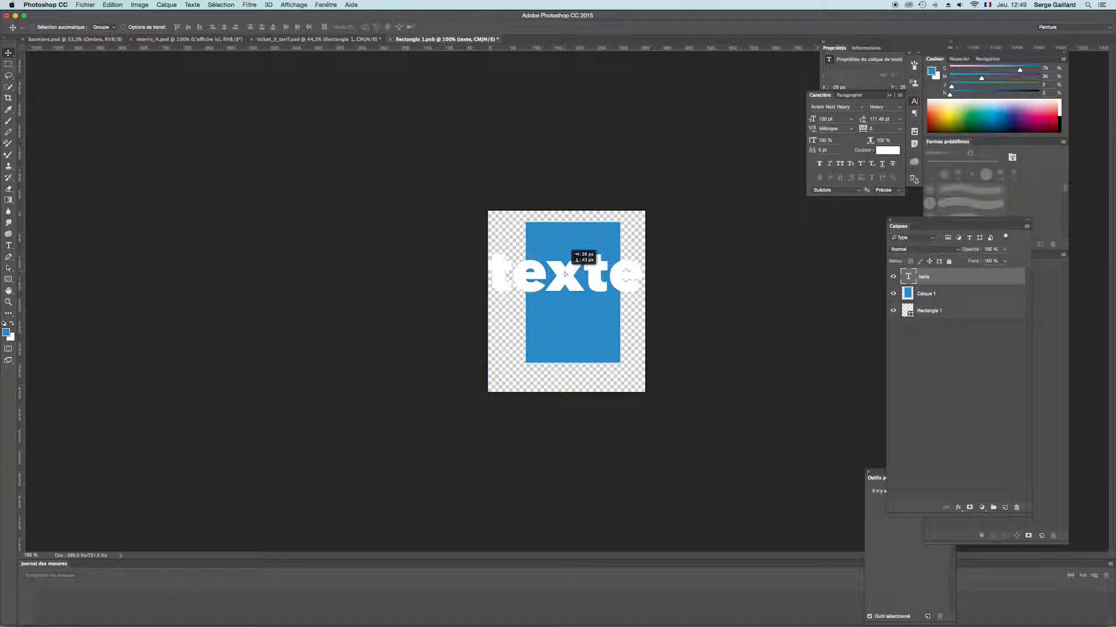
Step: Save and close the rectangle's smart object to update the badge in the ticket
key("super+w")
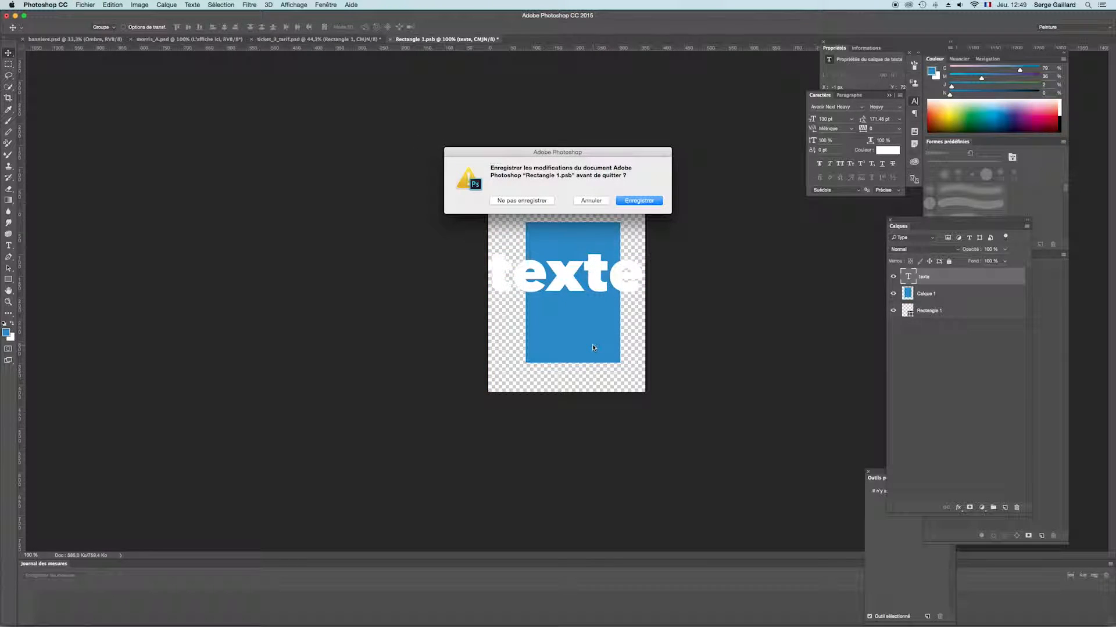
left_click(629, 201)
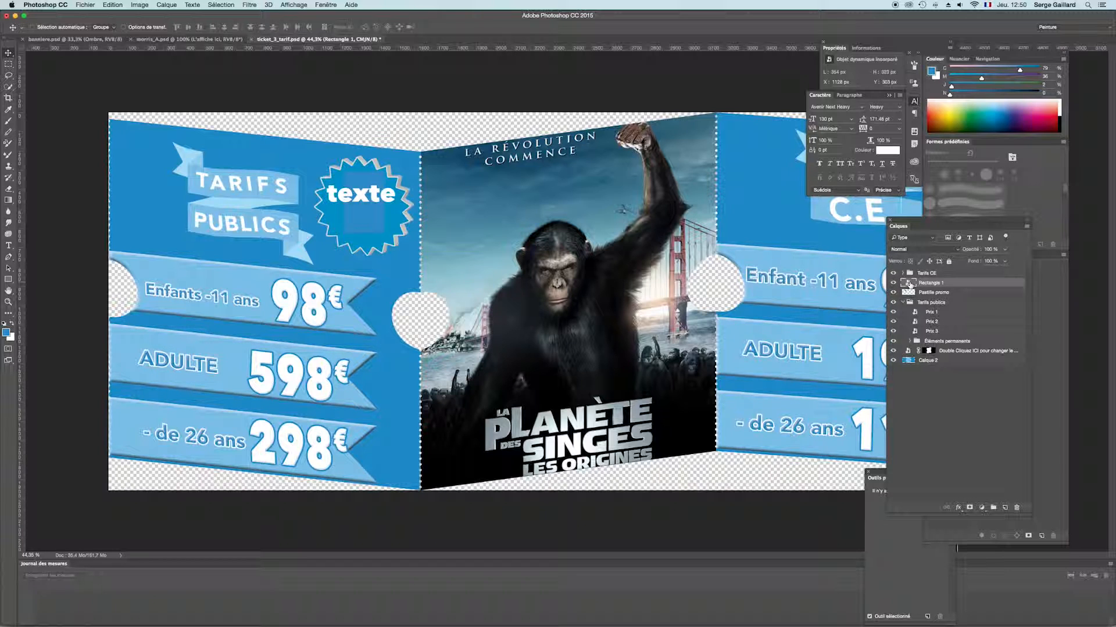
Step: Reopen the rectangle's smart object and delete the blue rectangle layer "Calque 1"
double_click(909, 284)
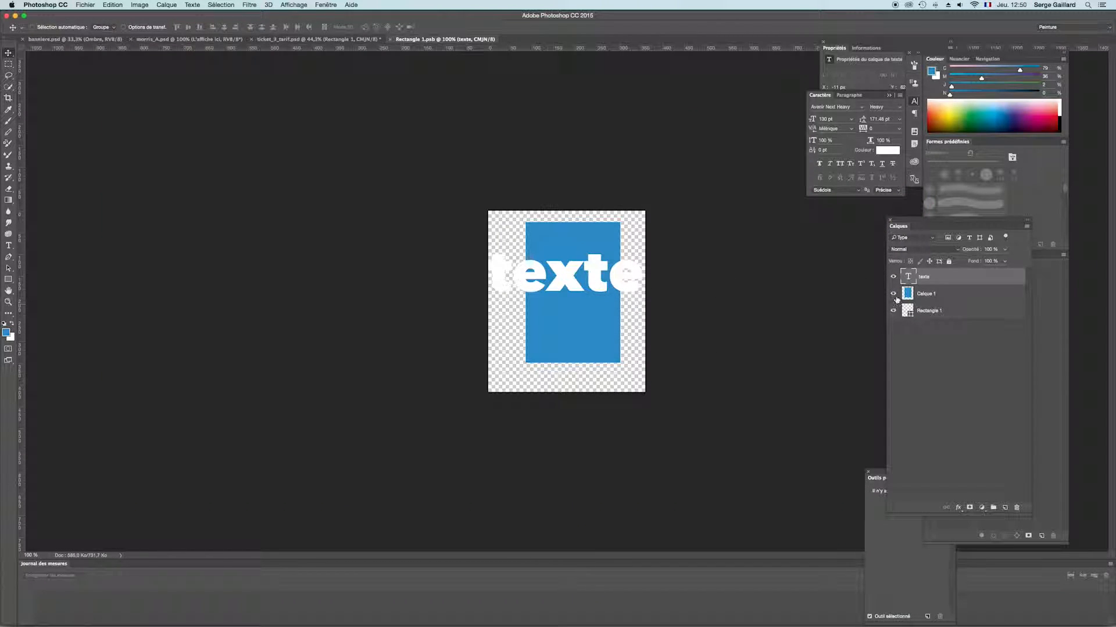
left_click(893, 294)
left_click_drag(927, 294, 1016, 508)
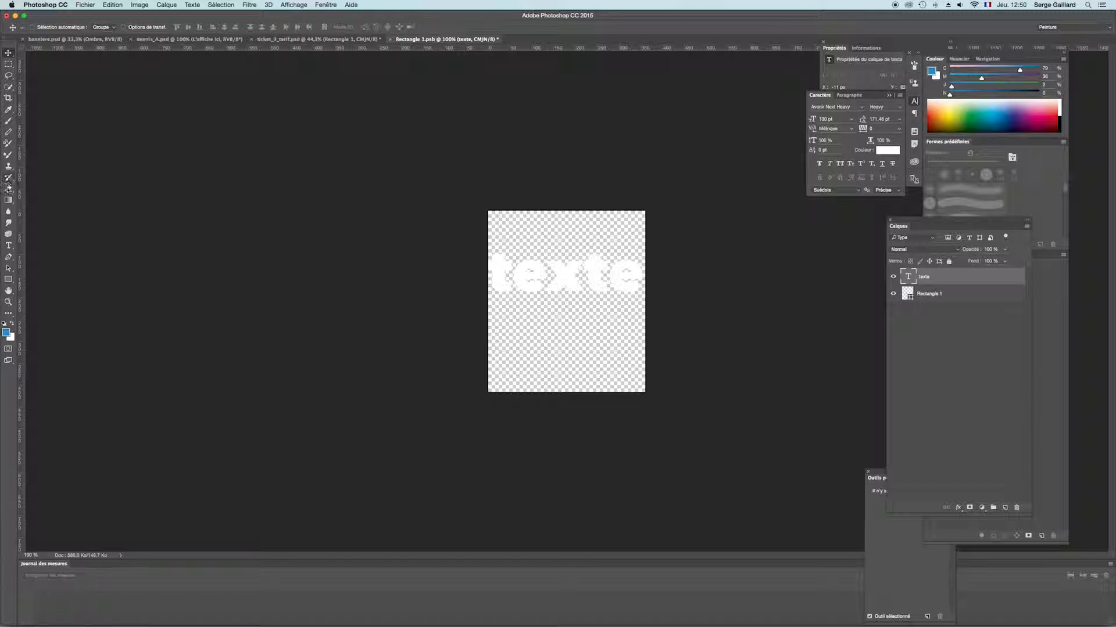
Step: Replace the text "texte" with "Gratuit"
left_click(8, 245)
left_click(608, 284)
key("super+a")
type("Gratuit")
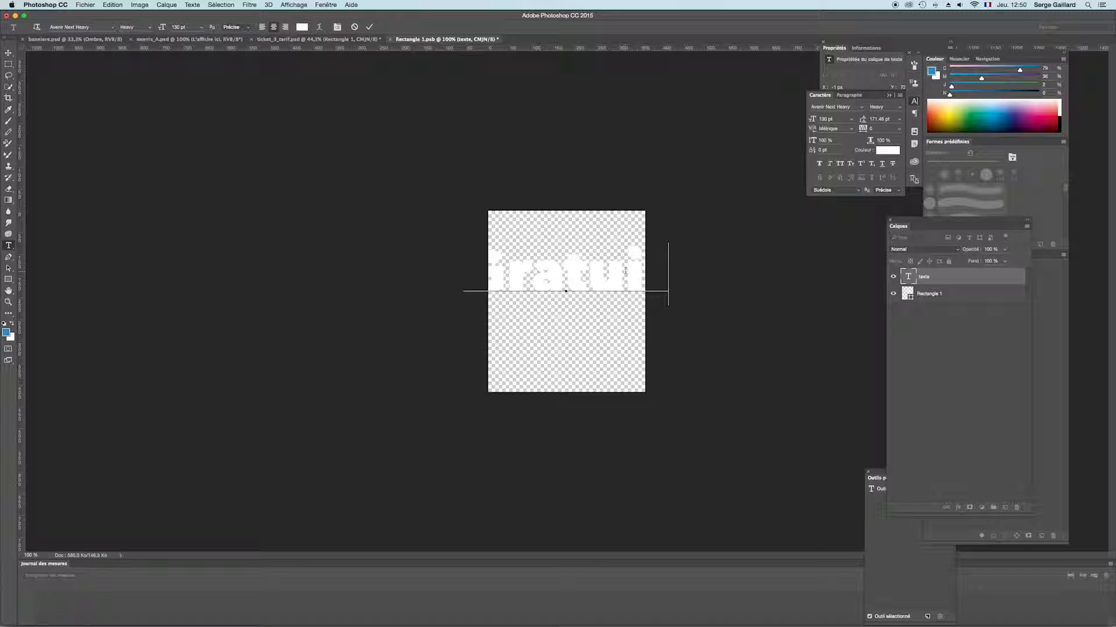
Step: Set the "Gratuit" text size to 93 pt and move the text up near the canvas's upper edge
key("super+a")
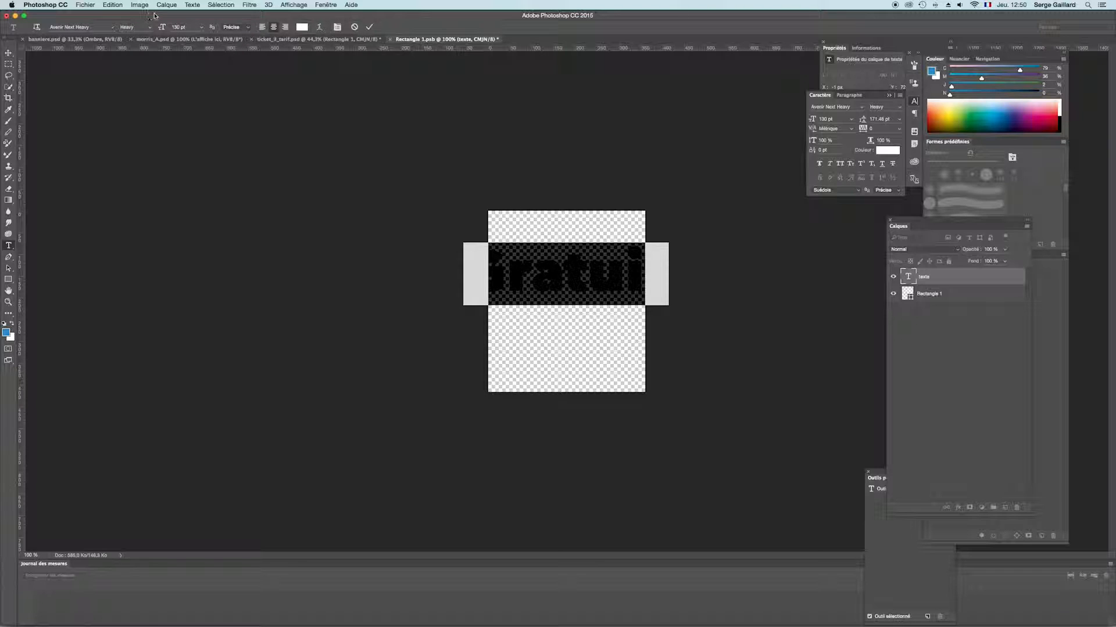
left_click_drag(162, 27, 145, 29)
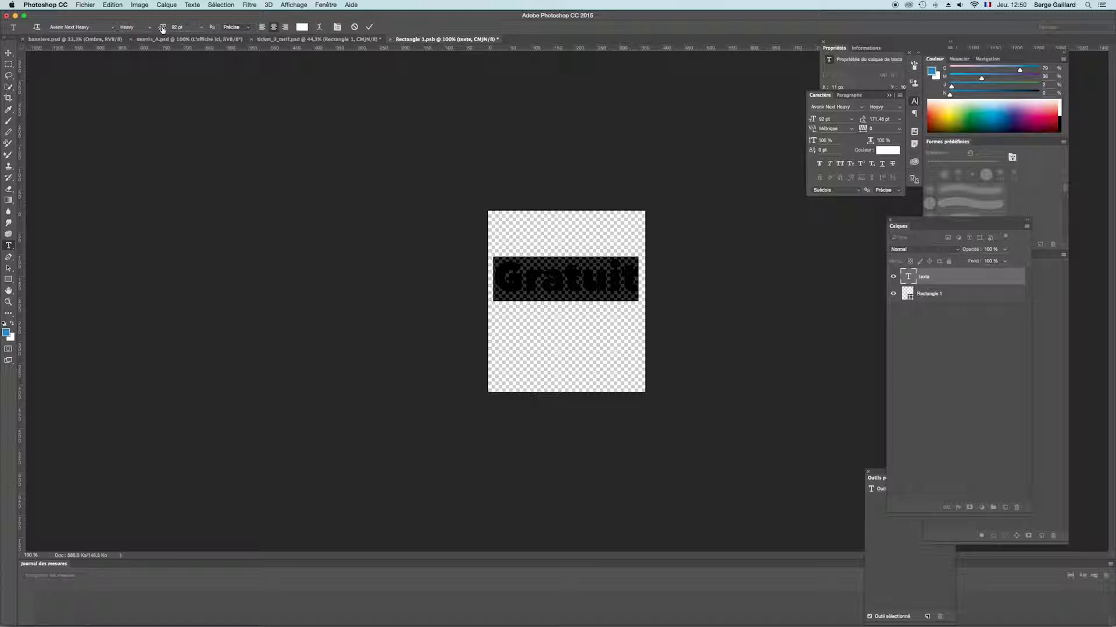
mouse_move(162, 29)
left_mouse_down()
mouse_move(179, 29)
mouse_move(135, 32)
mouse_move(176, 31)
mouse_move(163, 31)
left_mouse_up()
left_click(8, 53)
left_click_drag(543, 289, 545, 255)
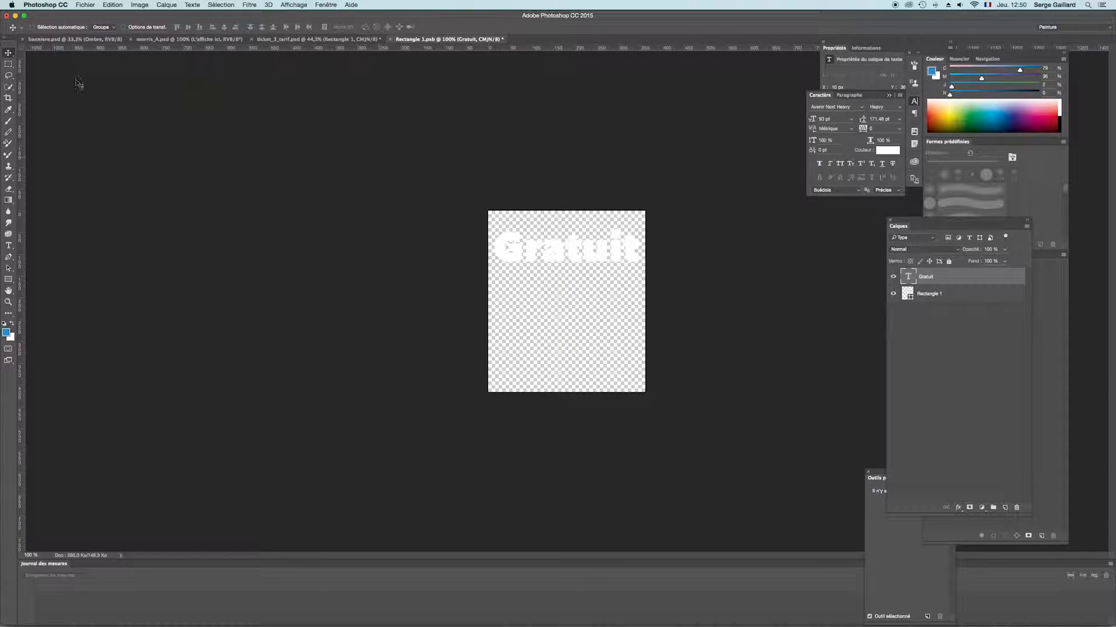
Step: Add a second line reading "pour tout" below "Gratuit" in the same text layer
left_click(8, 245)
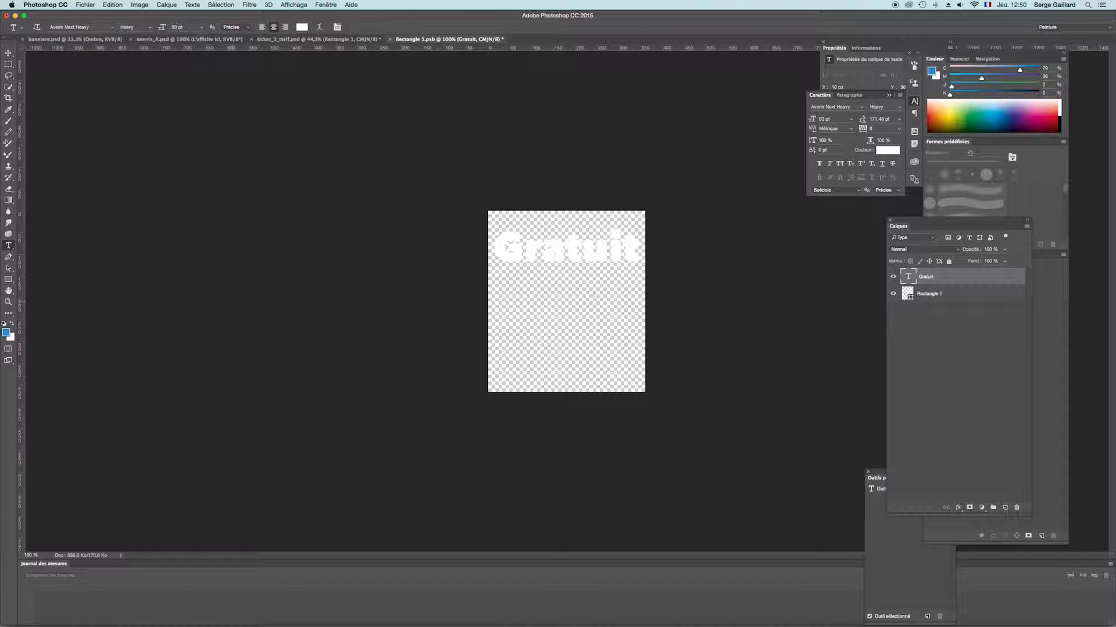
left_click(635, 249)
type("pour tout")
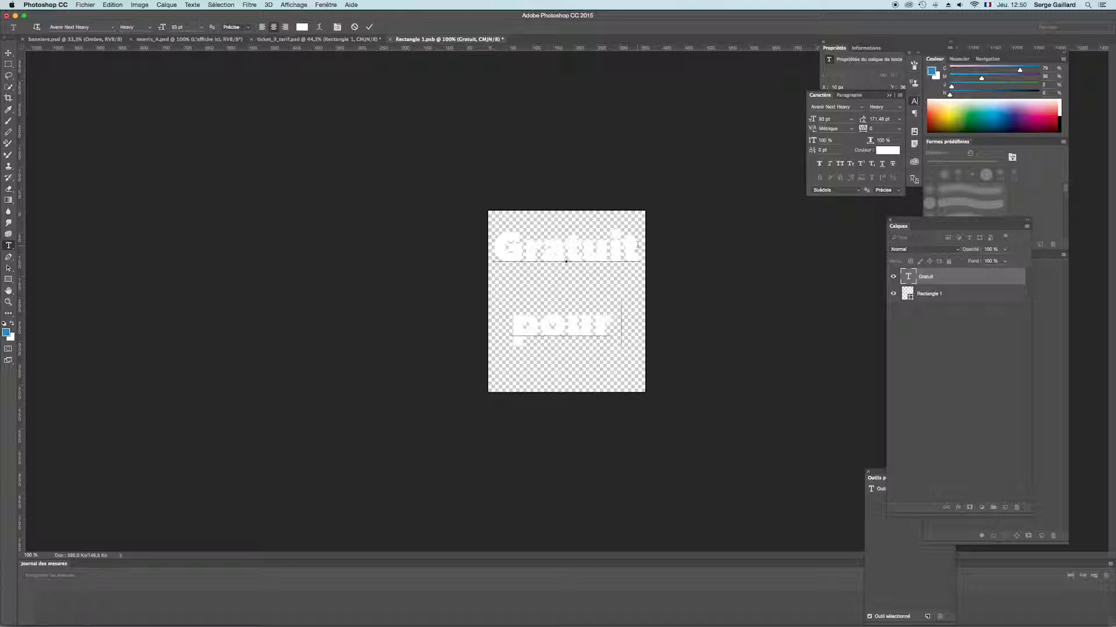
Step: Set the leading of both text lines to 110.48 pt and their font size to 72 pt
key("super+a")
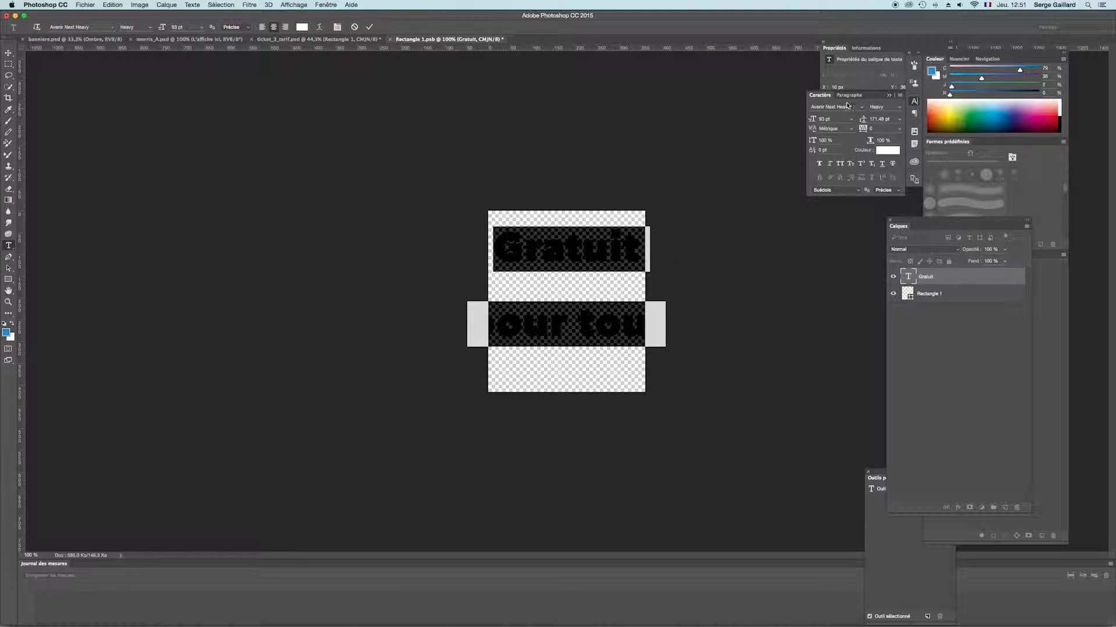
left_click_drag(866, 120, 839, 121)
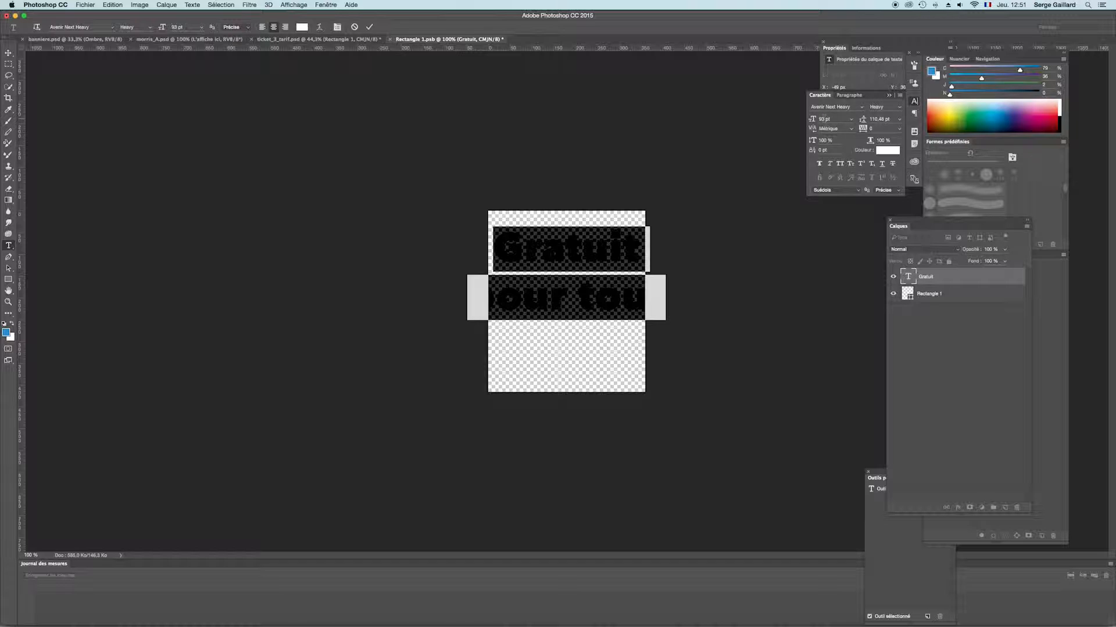
left_click_drag(816, 120, 806, 120)
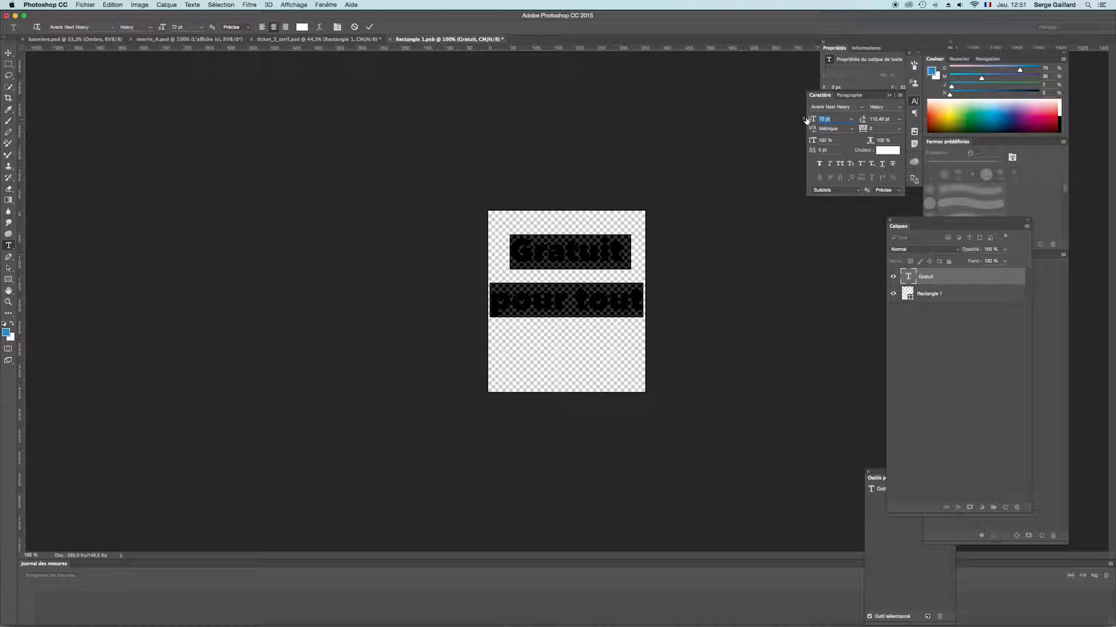
Step: Add a third line reading "le monde" to the text and finish the text edit
left_click(640, 302)
key("Return")
type("le")
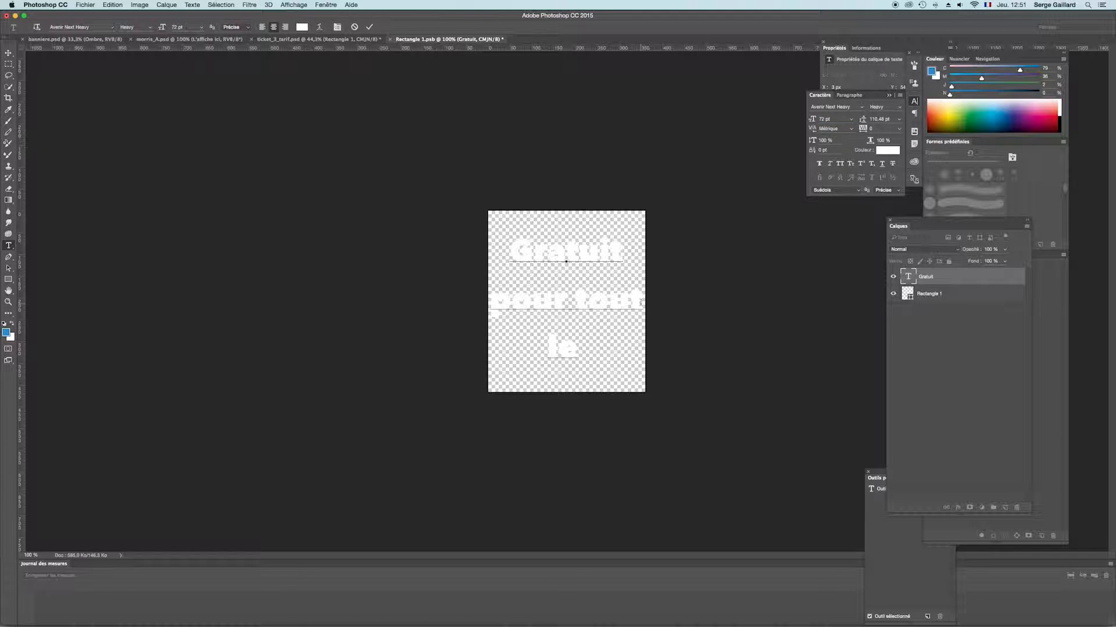
type(" monde")
left_click(8, 52)
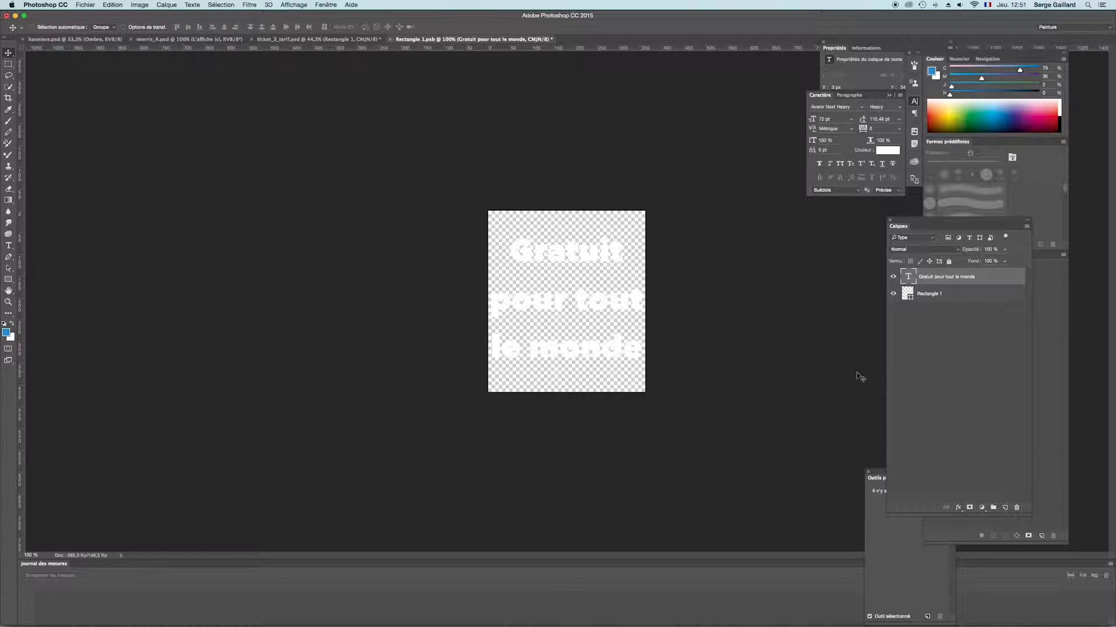
Step: Apply a Bevel & Emboss effect (Biseautage & estampage) to the text layer with a size of 16 px
left_click(958, 508)
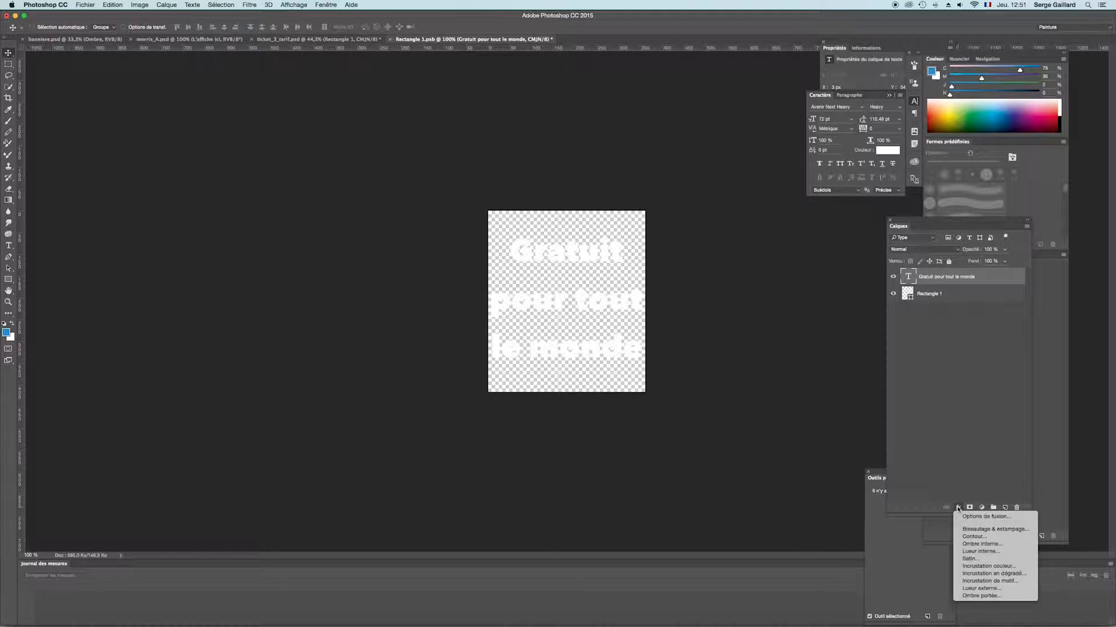
left_click(958, 509)
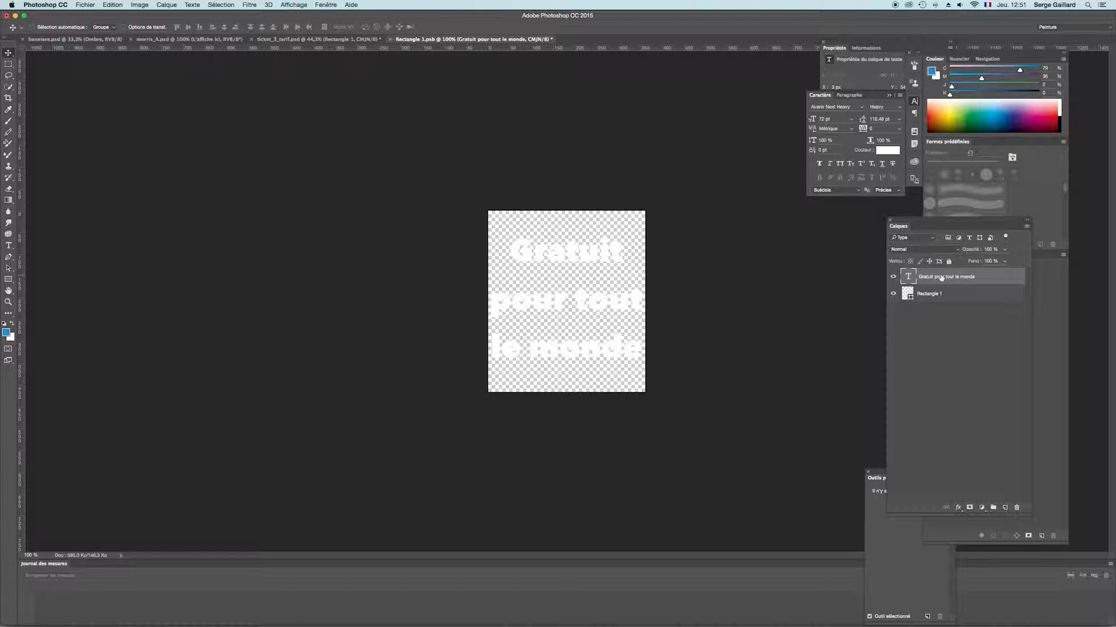
left_click(958, 509)
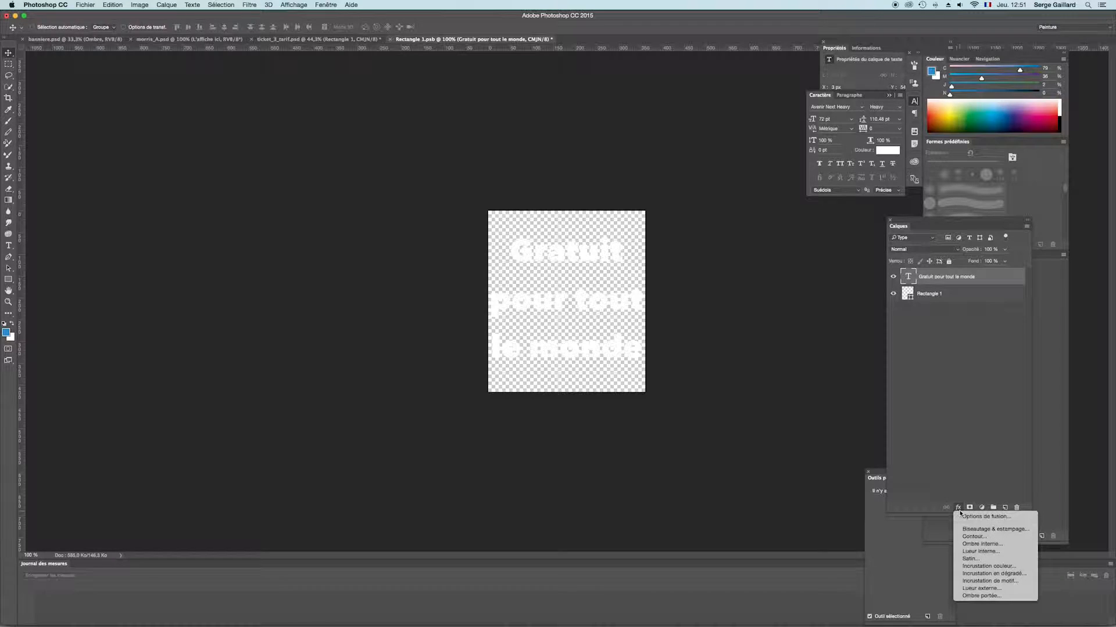
left_click(965, 529)
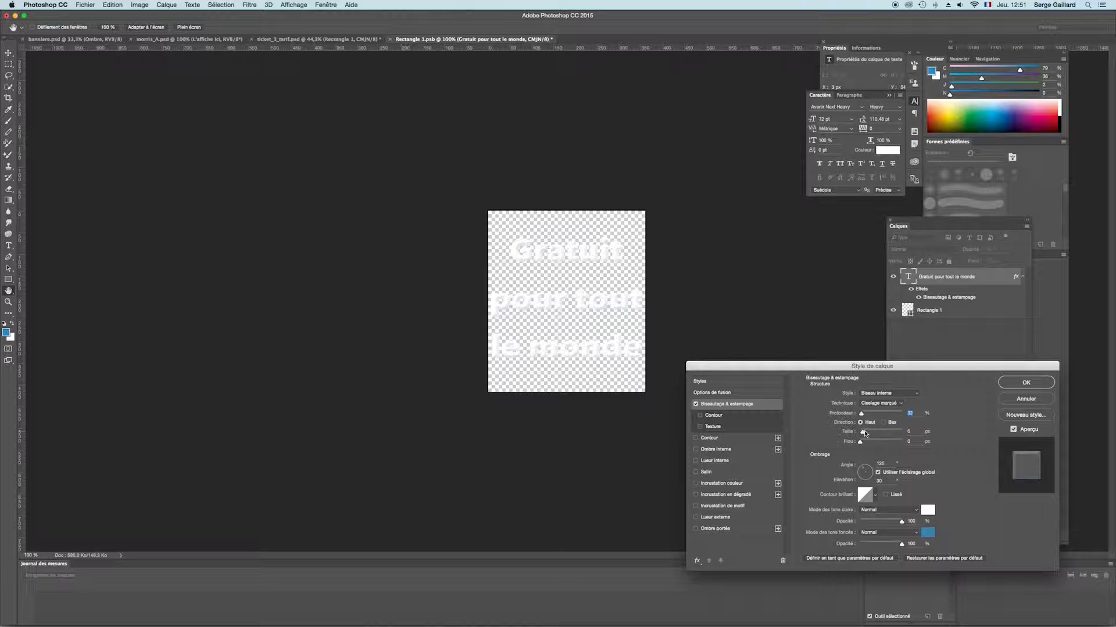
left_click_drag(862, 434, 865, 434)
Step: Set the bevel's highlight colour to the blue #2323f0 and apply the layer style
left_click(928, 512)
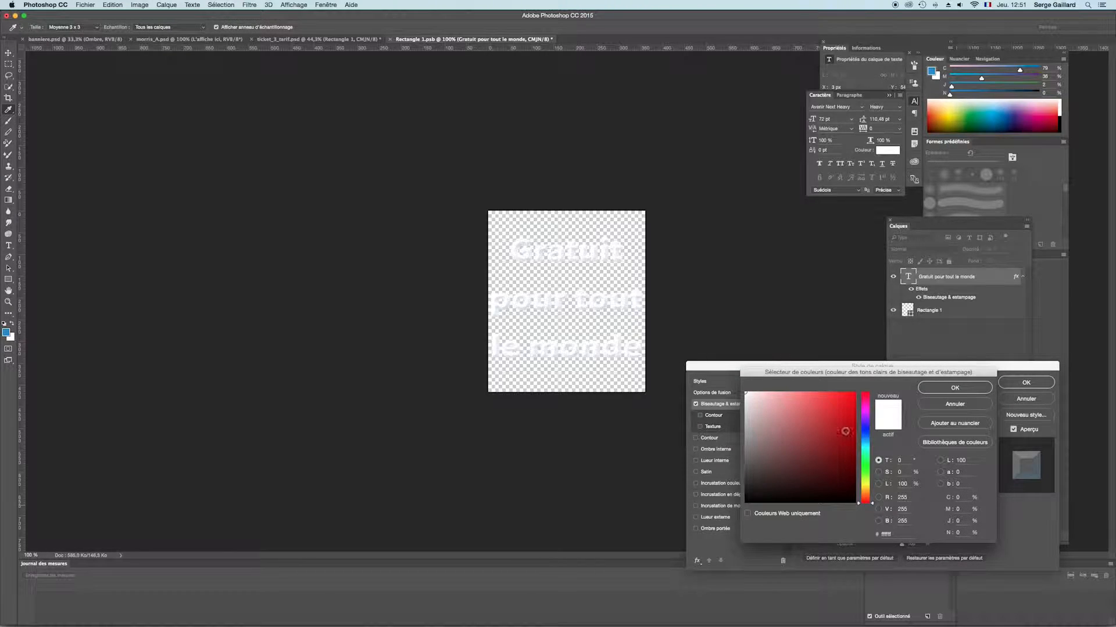
left_click(865, 429)
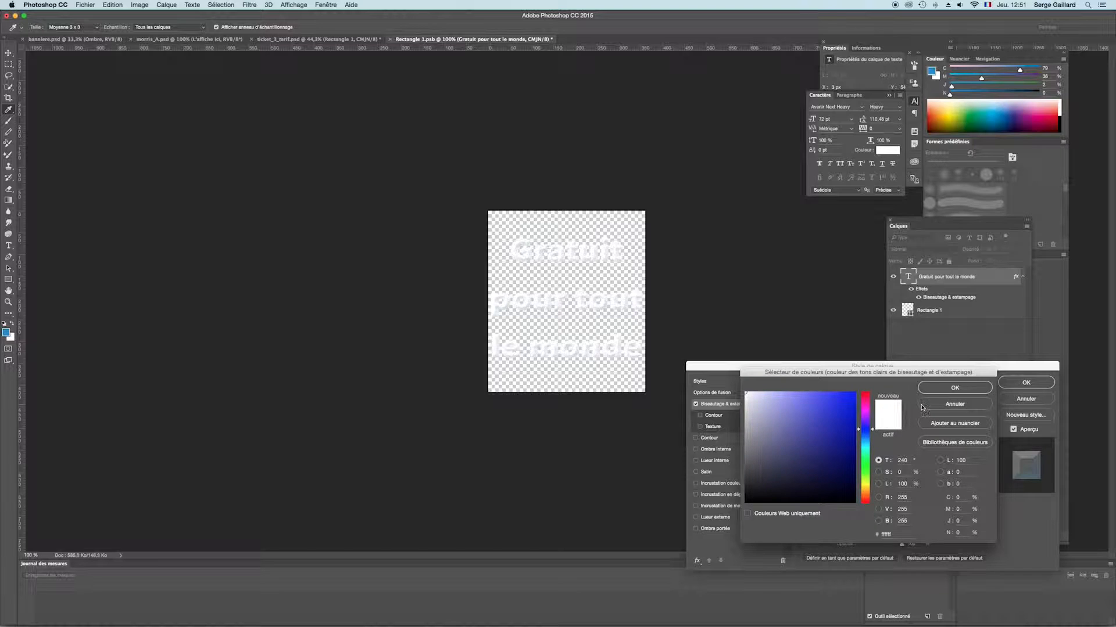
left_click(929, 389)
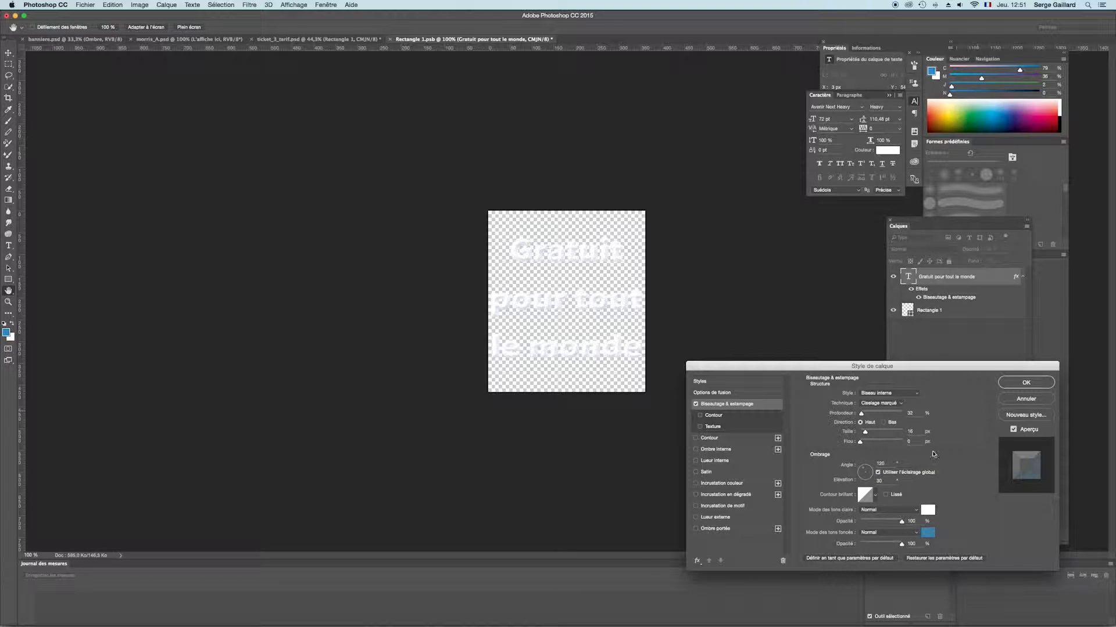
left_click(928, 510)
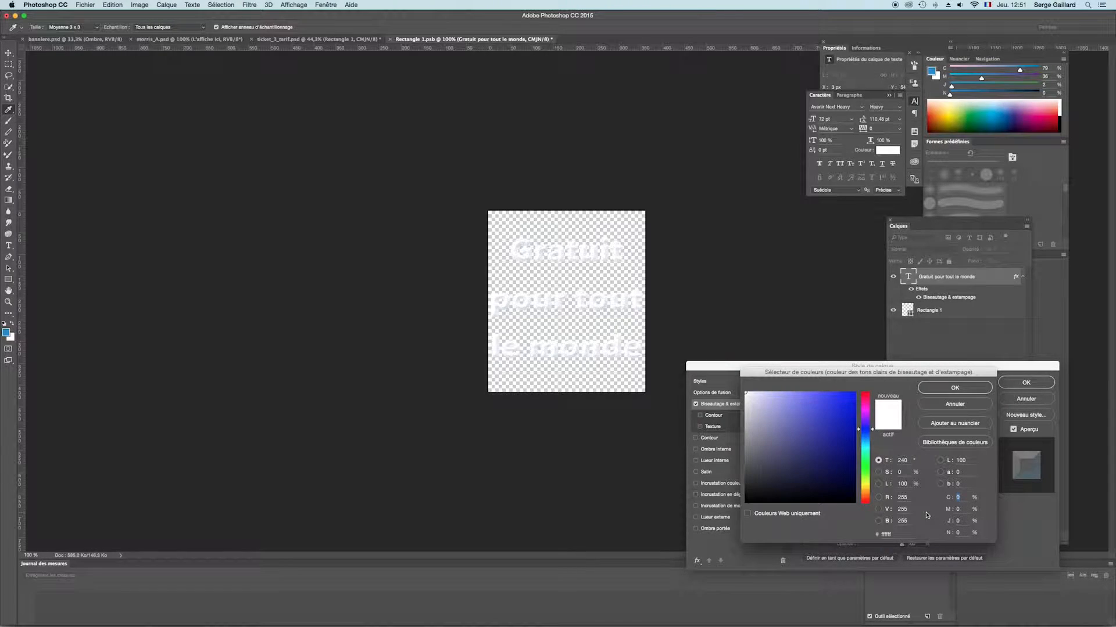
left_click(839, 398)
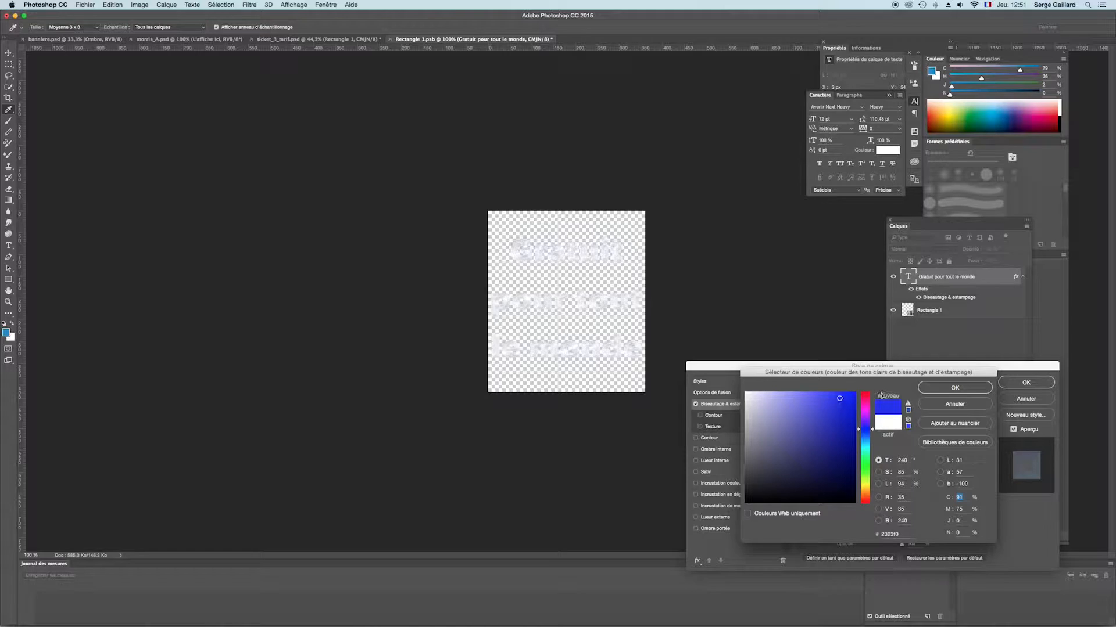
left_click(941, 388)
left_click(1013, 383)
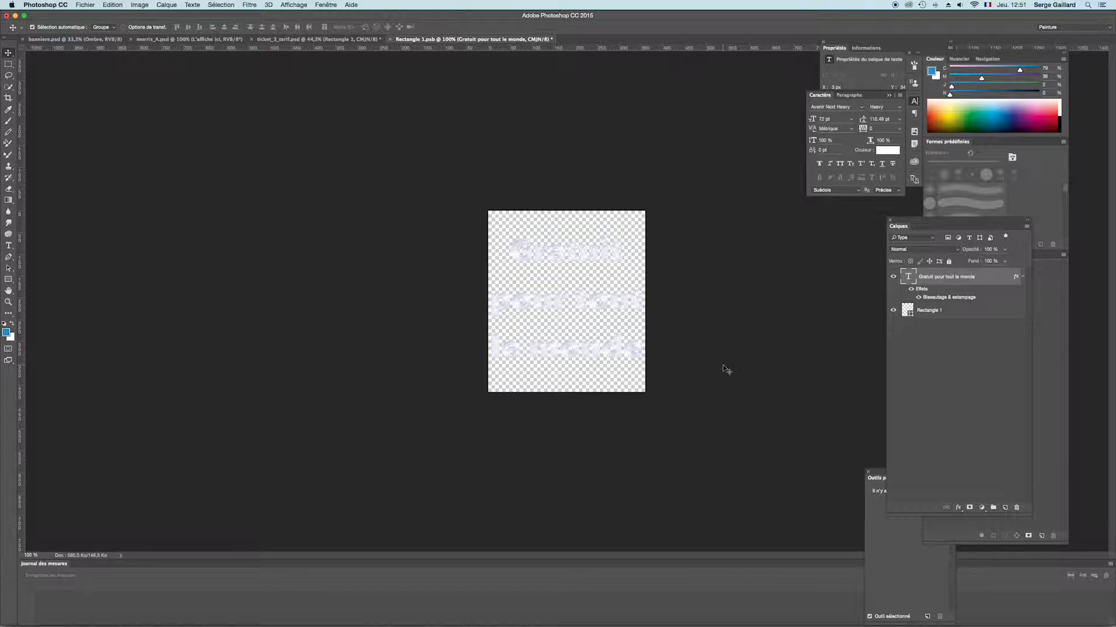
Step: Add a drop shadow (Ombre portée) to the text layer, then save and close the smart object
left_click(957, 507)
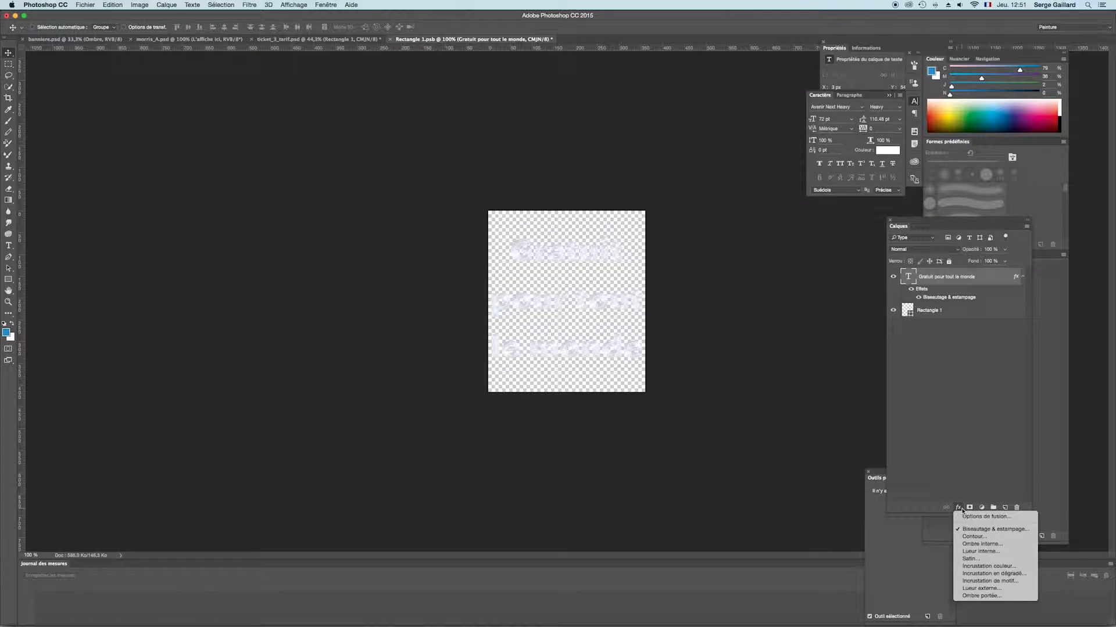
left_click(976, 596)
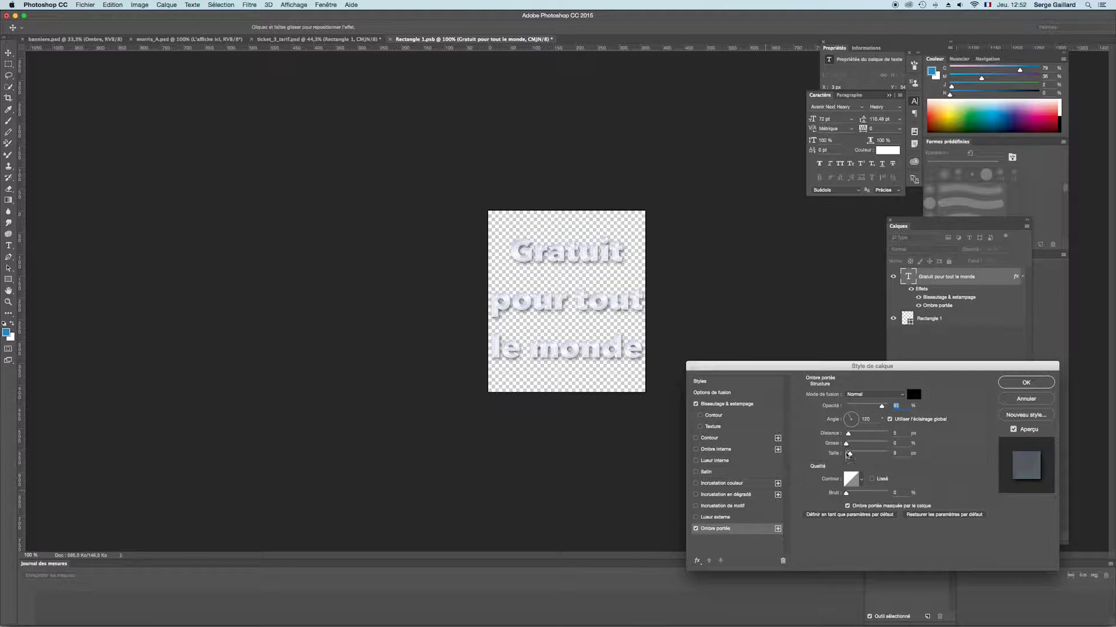
left_click(1031, 383)
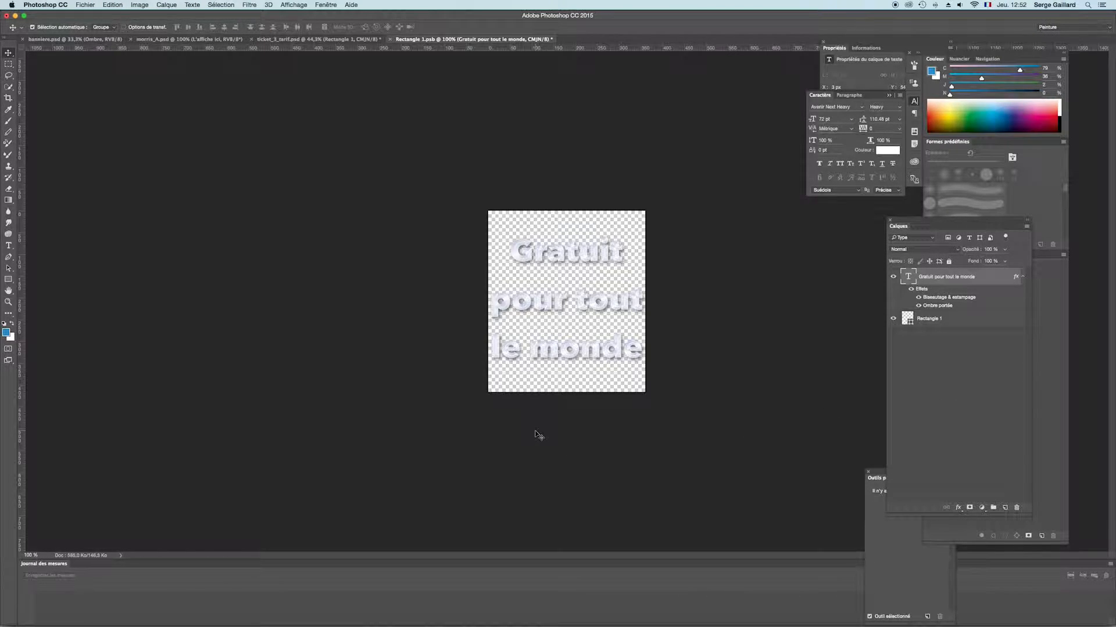
key("super+w")
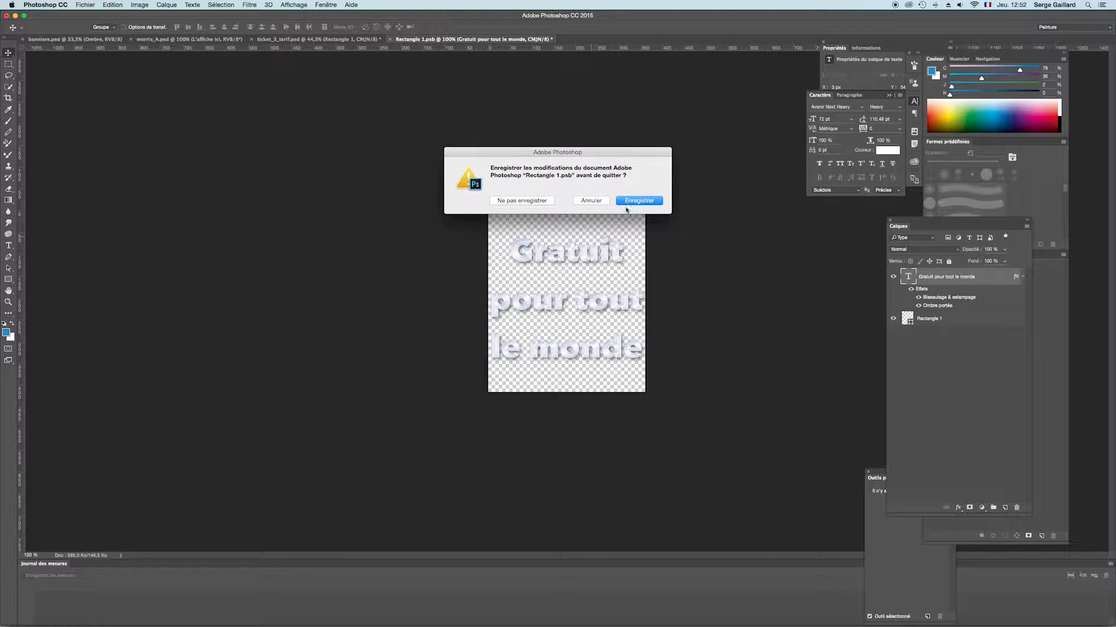
left_click(630, 204)
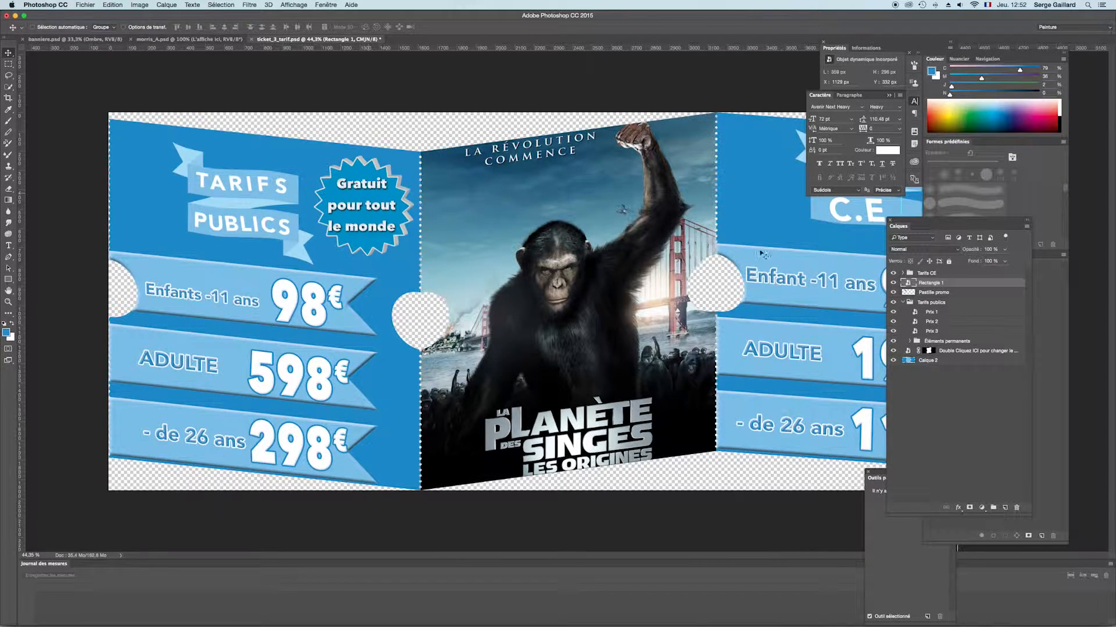
Step: Free-transform the badge text smart object, skewing it vertically to follow the panel's perspective and centring it in the starburst
key("super")
key("super+t")
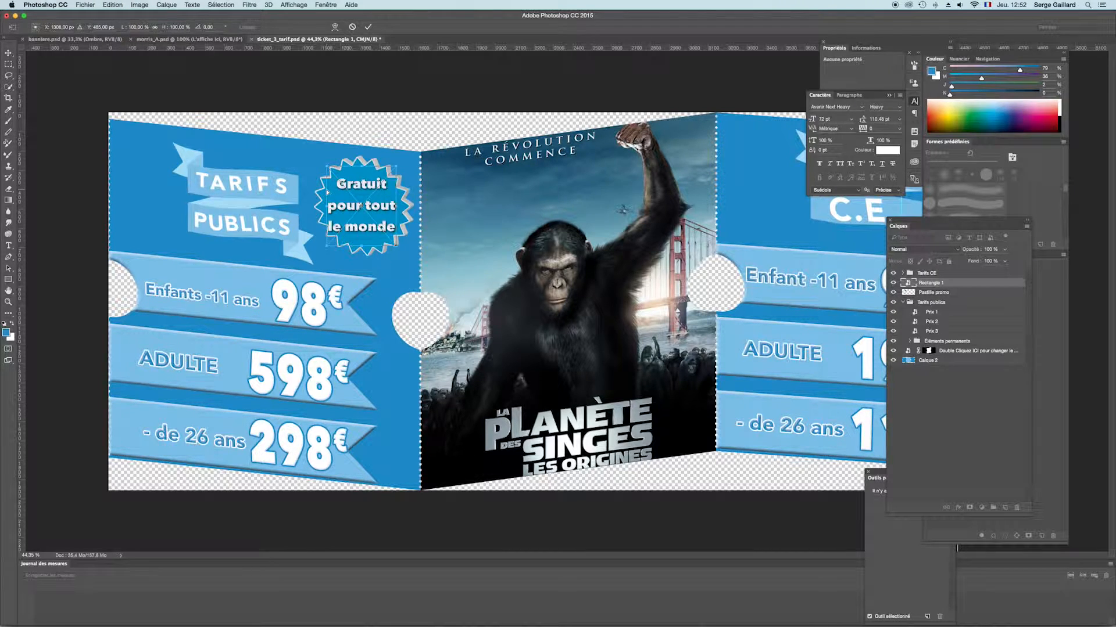
left_click_drag(363, 181, 365, 166)
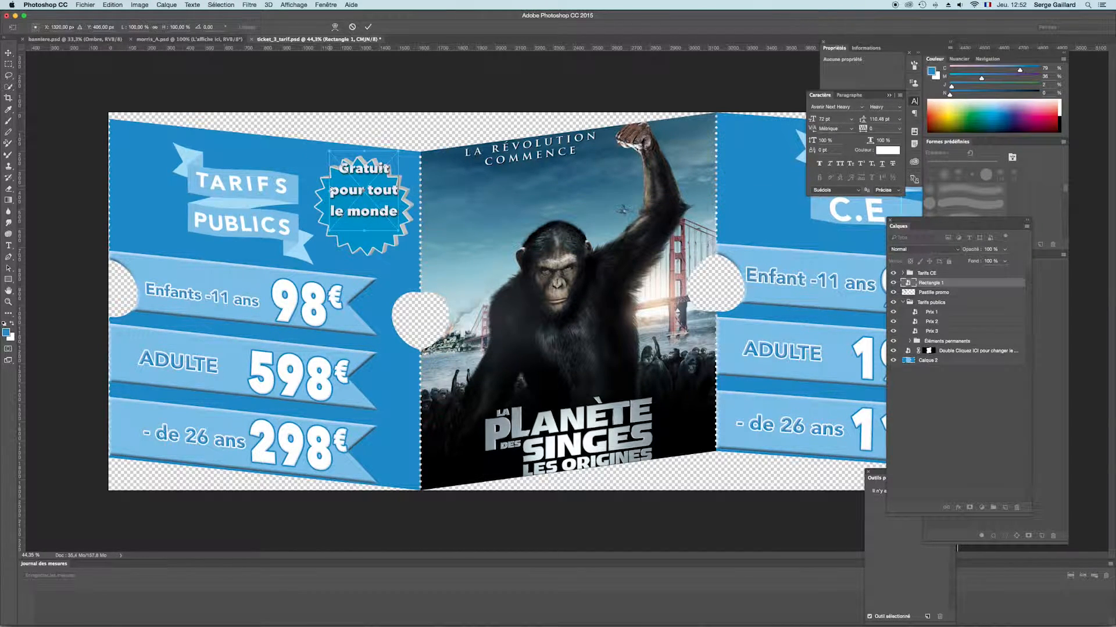
left_click_drag(331, 190, 383, 212)
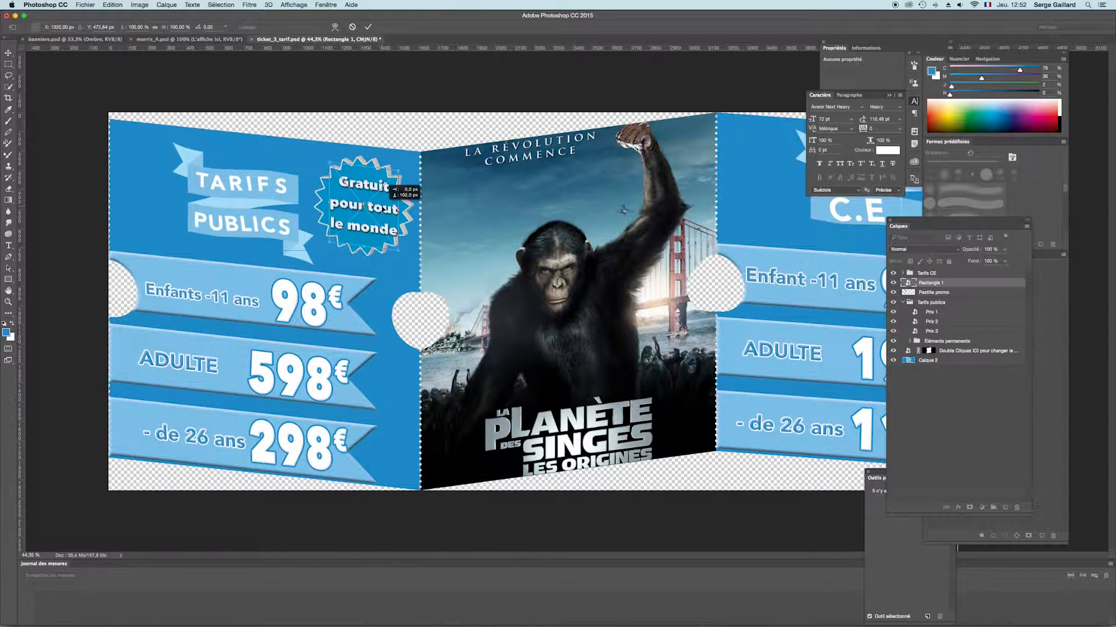
left_click(6, 52)
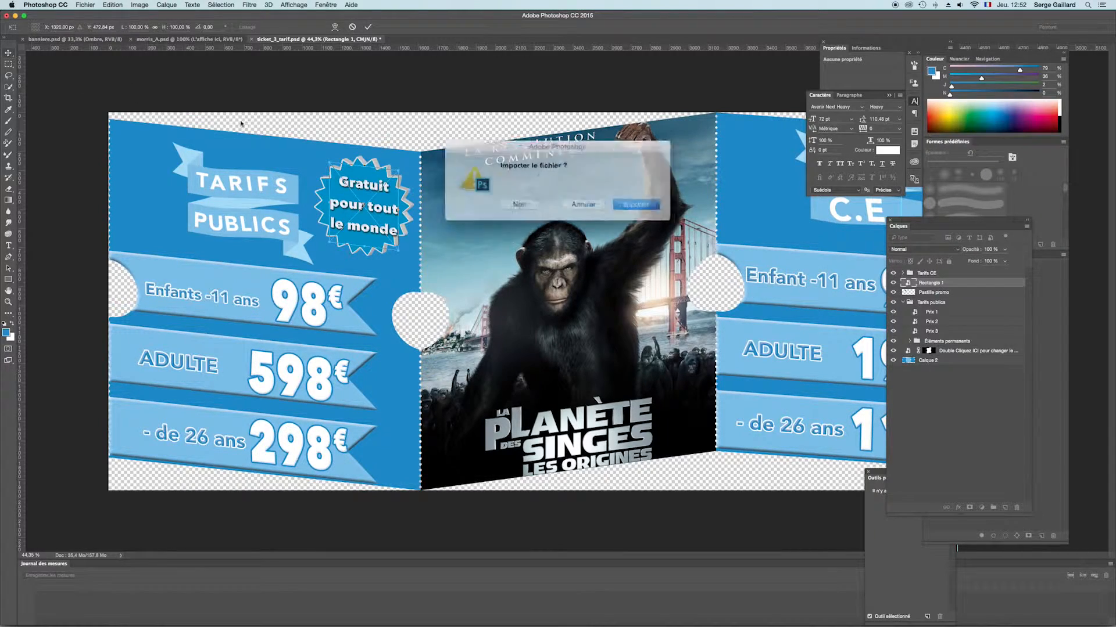
left_click(619, 208)
Step: Check the ticket's print dimensions at 300 pixels/inch with resampling off, without applying the change
scroll(505, 297, "down", 5)
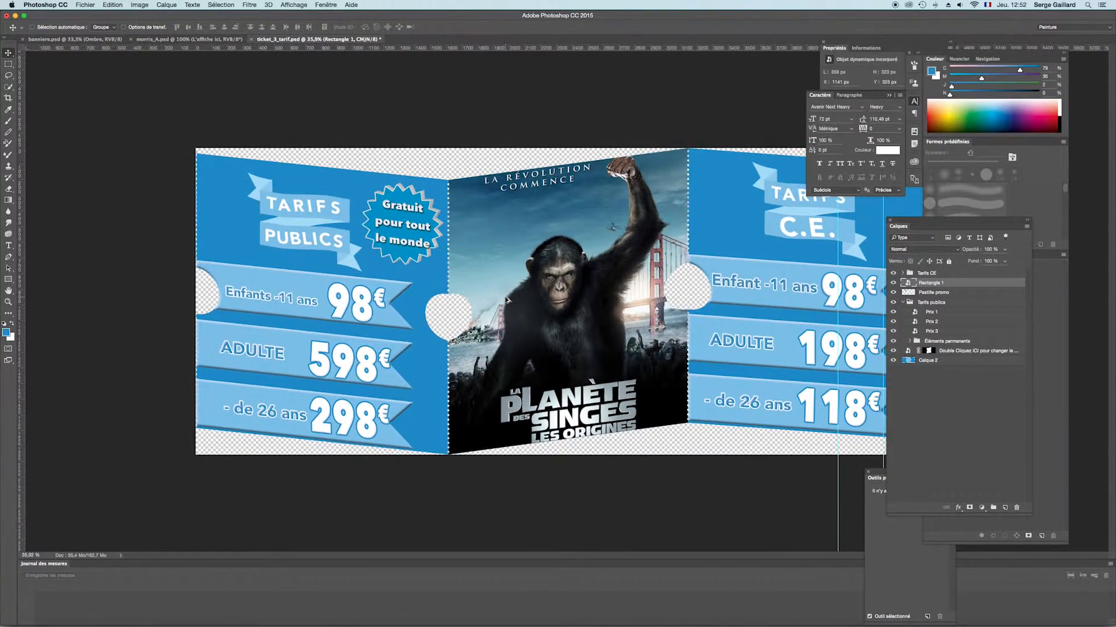
scroll(508, 303, "down", 3)
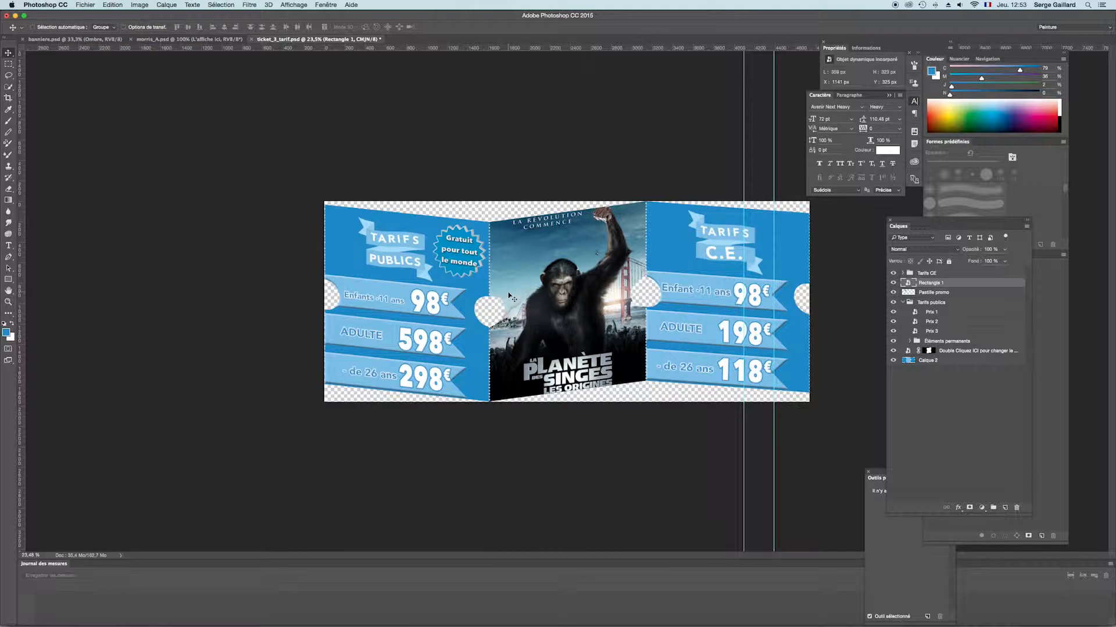
key("super+alt+i")
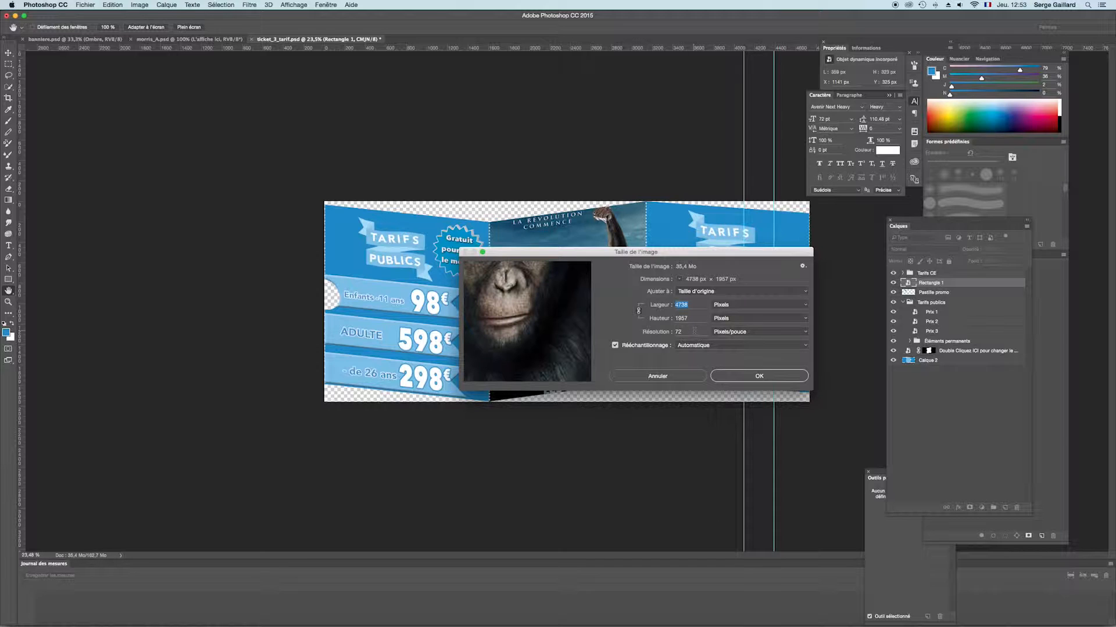
key("Tab")
key("Tab")
left_click(615, 345)
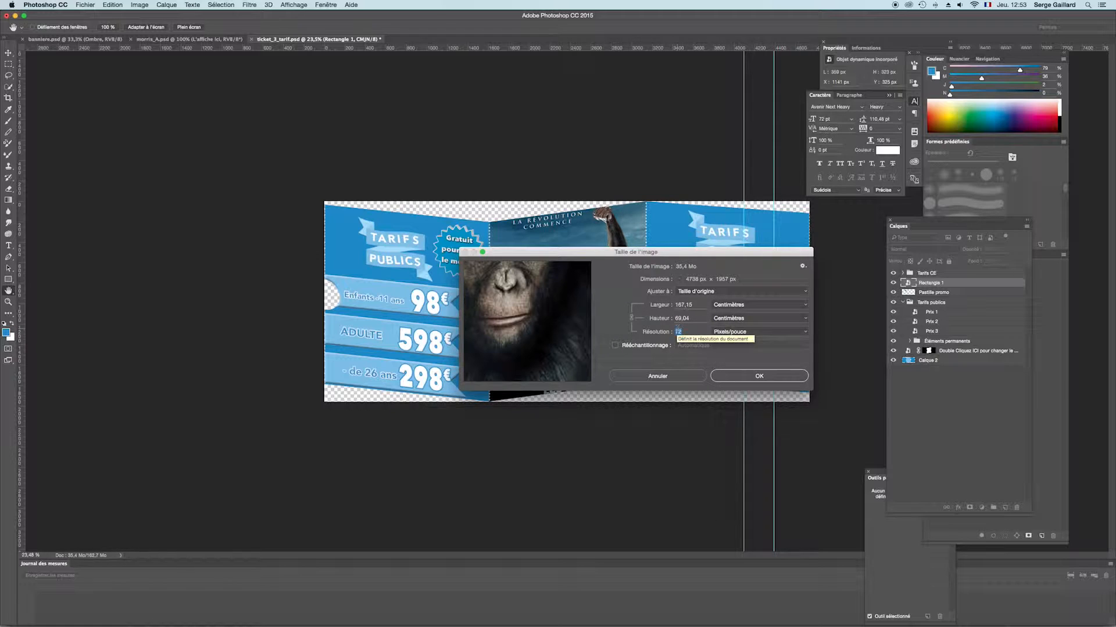
type("300")
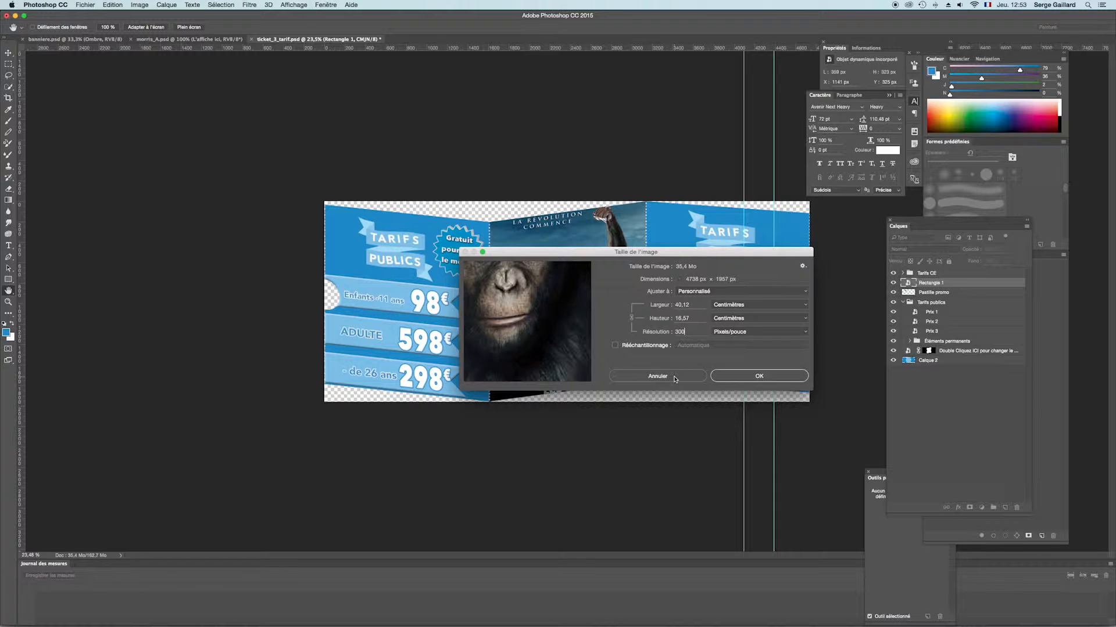
left_click(675, 378)
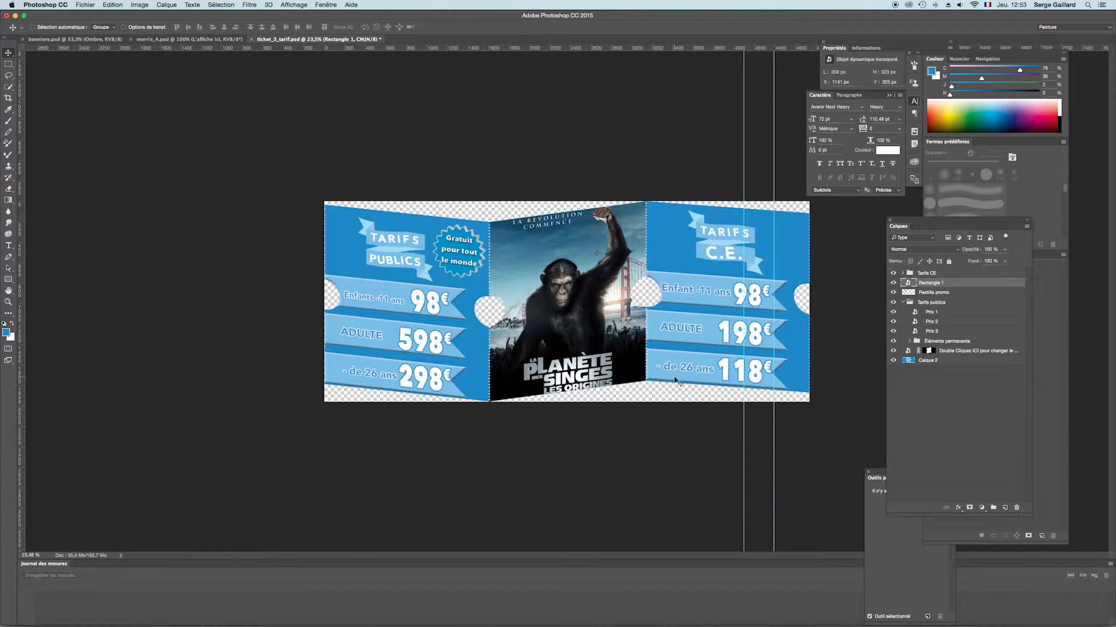